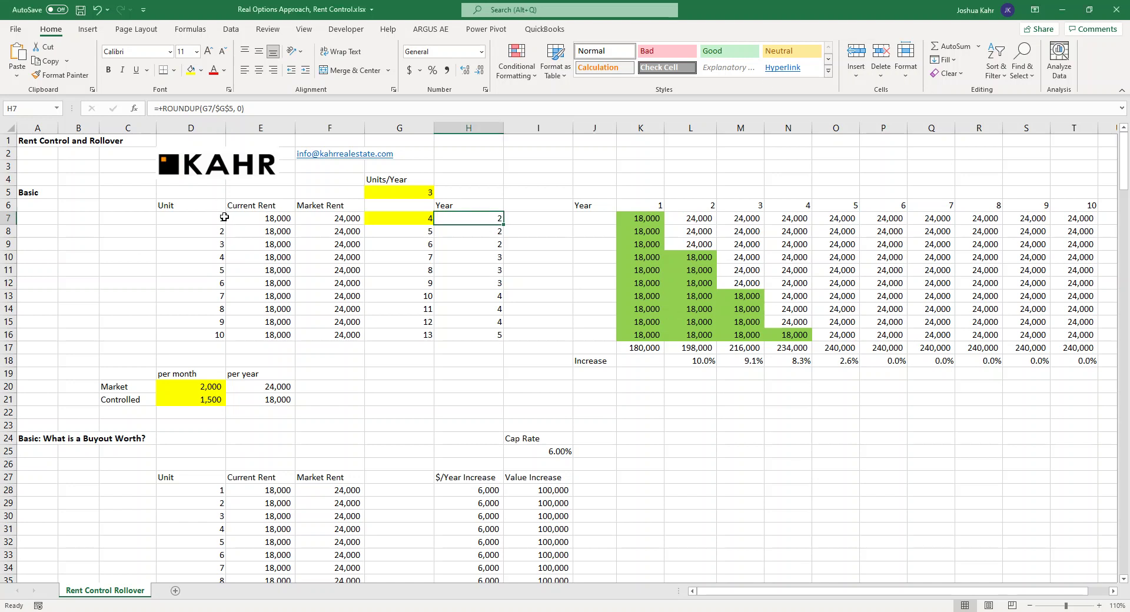
# Review the unit list, current rents and market rents in the Basic section, along with the monthly controlled and market rent inputs.
pyautogui.moveTo(224, 218); pyautogui.dragTo(224, 337)
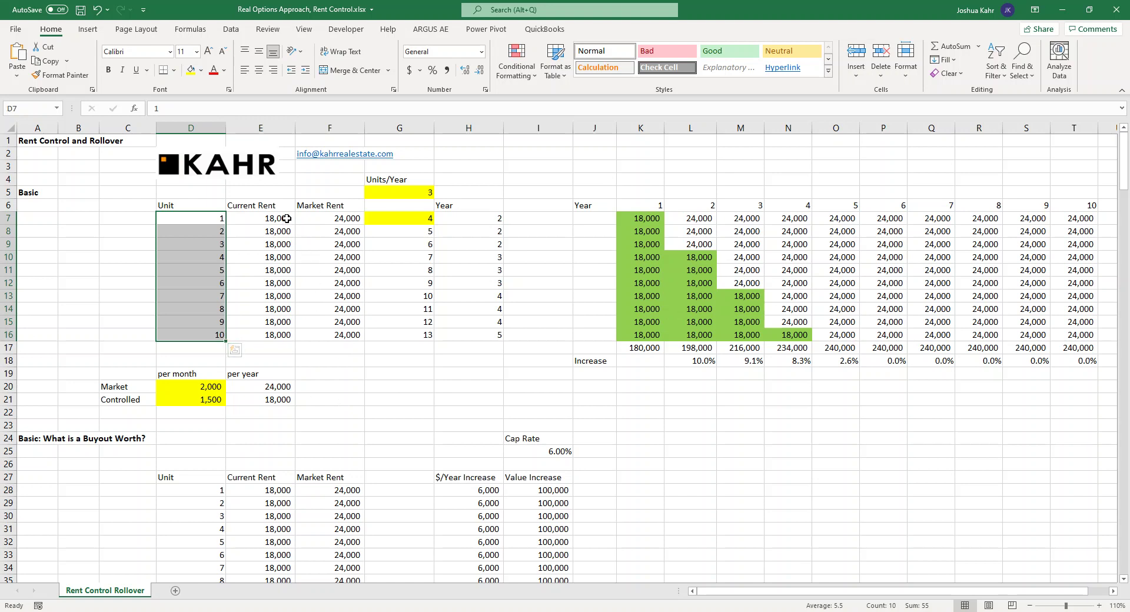
pyautogui.moveTo(287, 218); pyautogui.dragTo(259, 334)
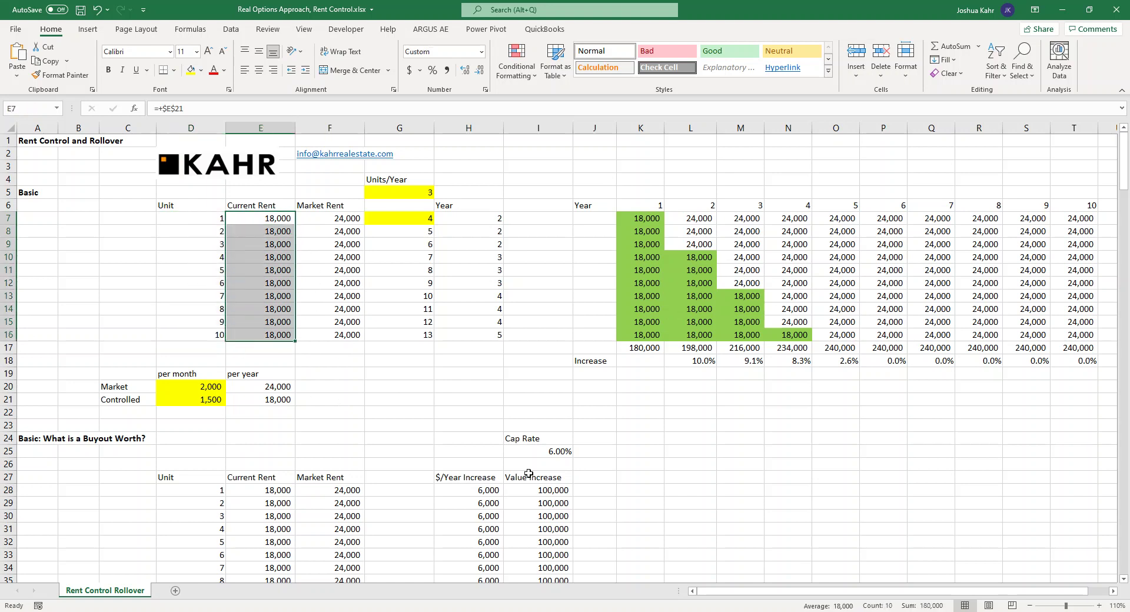
pyautogui.click(209, 400)
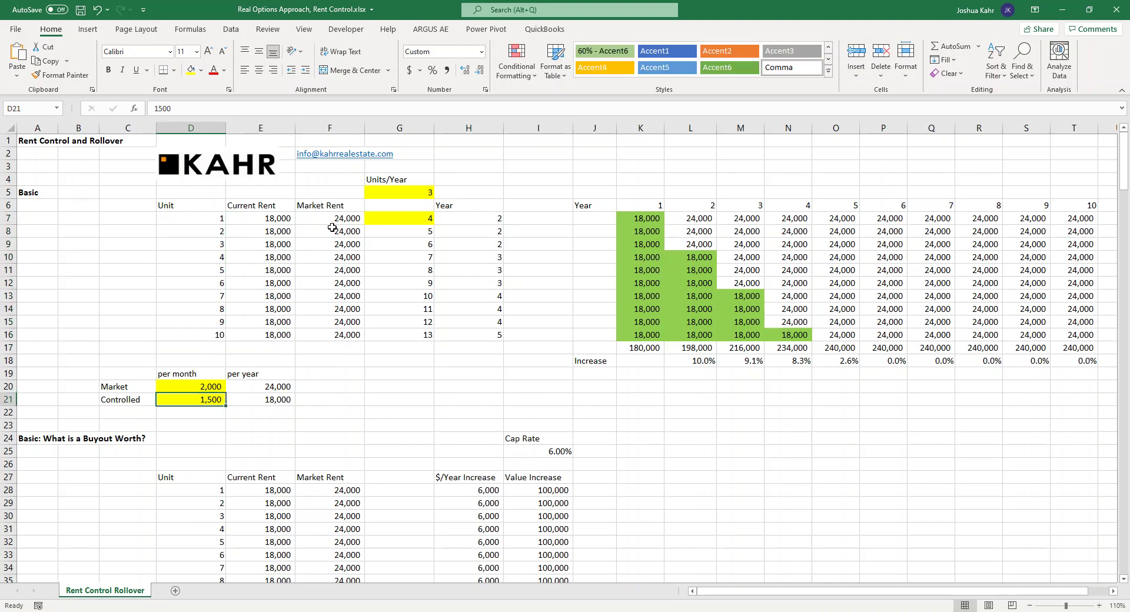
pyautogui.moveTo(341, 218); pyautogui.dragTo(340, 347)
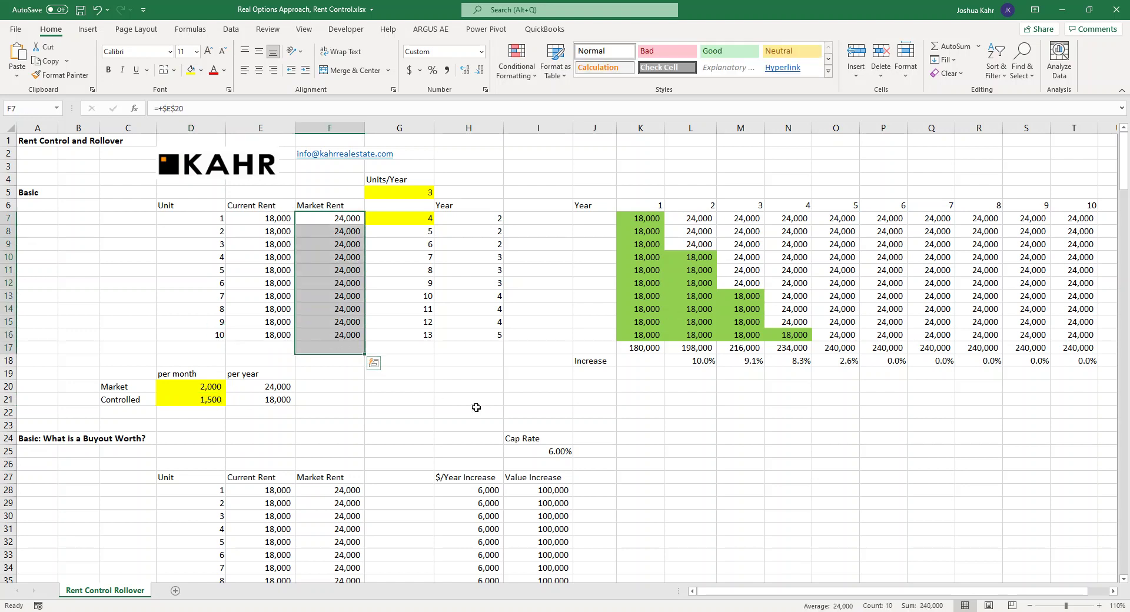
pyautogui.click(200, 386)
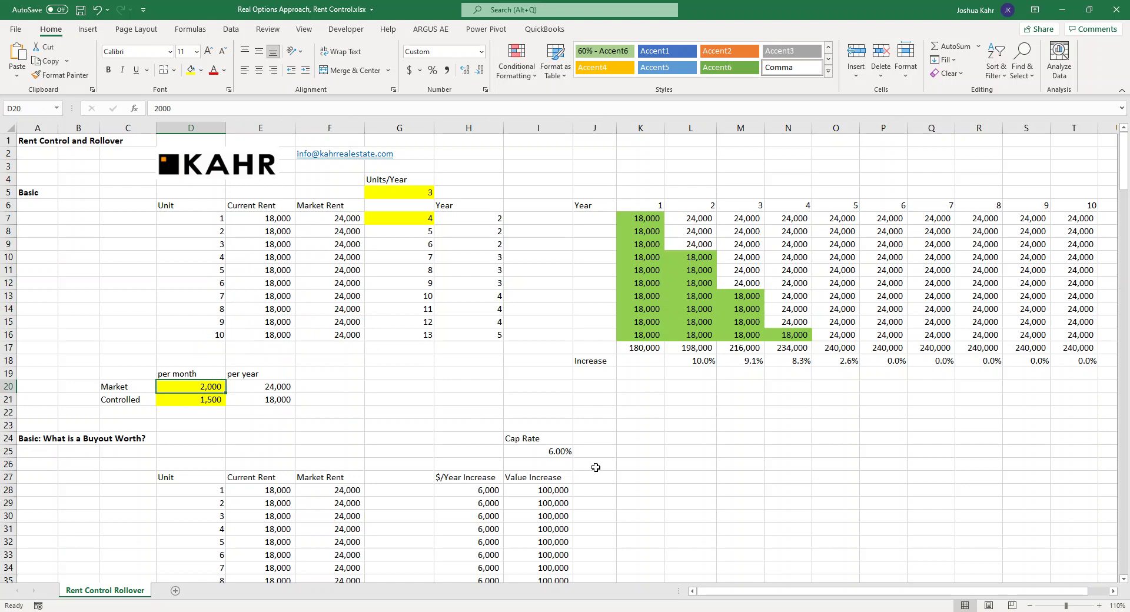
pyautogui.click(278, 218)
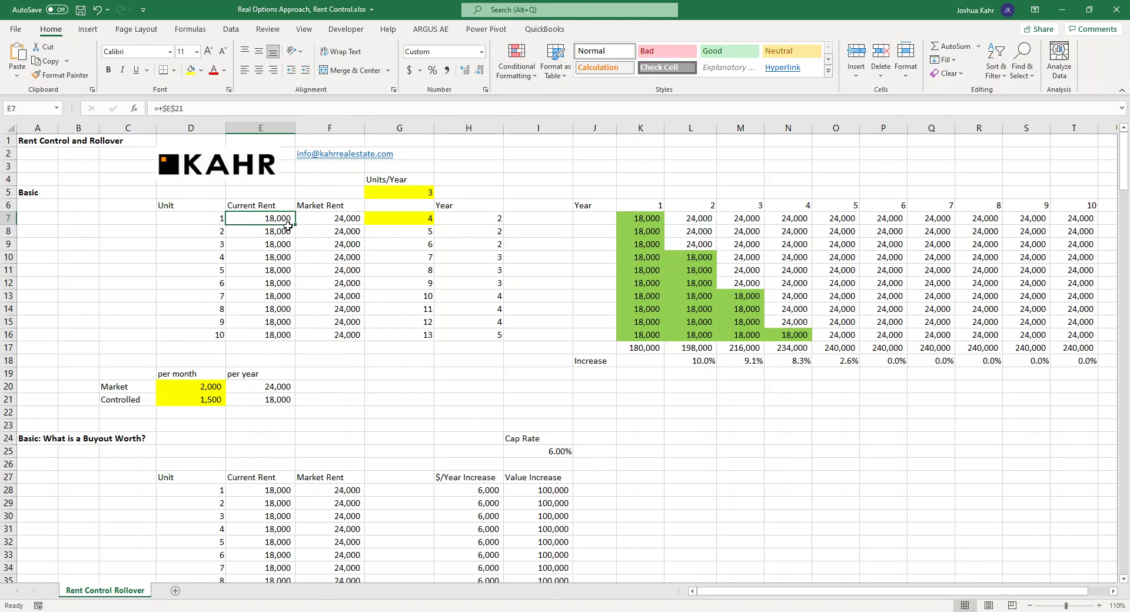
pyautogui.press('Right')
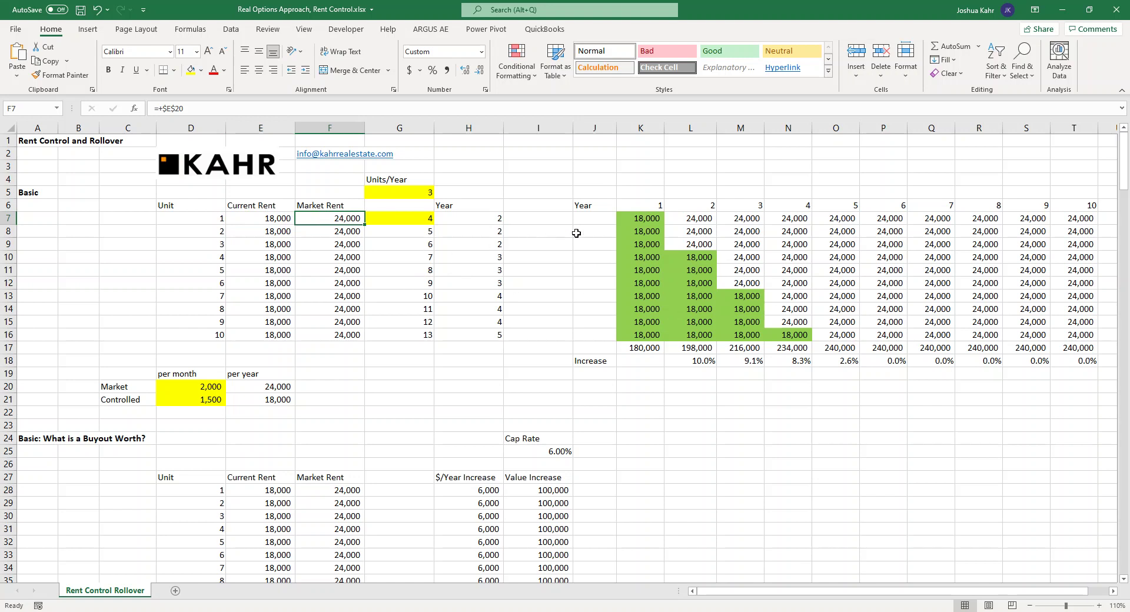
# Examine the year 1 rents, the Units/Year input, and the formulas in the unit counter and Year columns that set each unit's rollover year.
pyautogui.moveTo(648, 218); pyautogui.dragTo(642, 338)
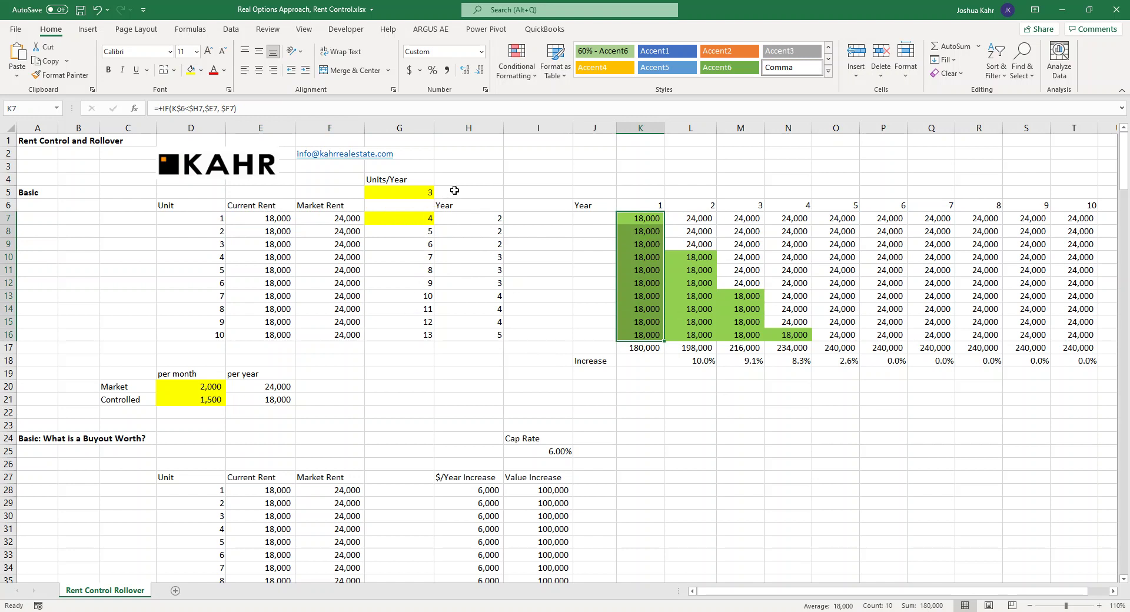
pyautogui.moveTo(455, 190); pyautogui.dragTo(400, 192)
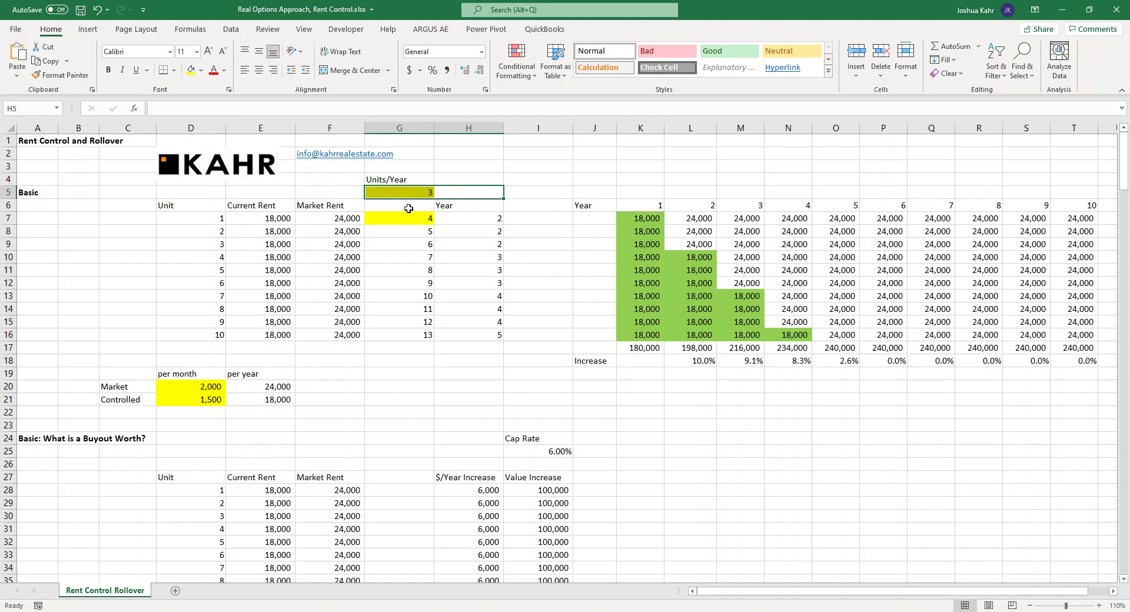
pyautogui.click(462, 220)
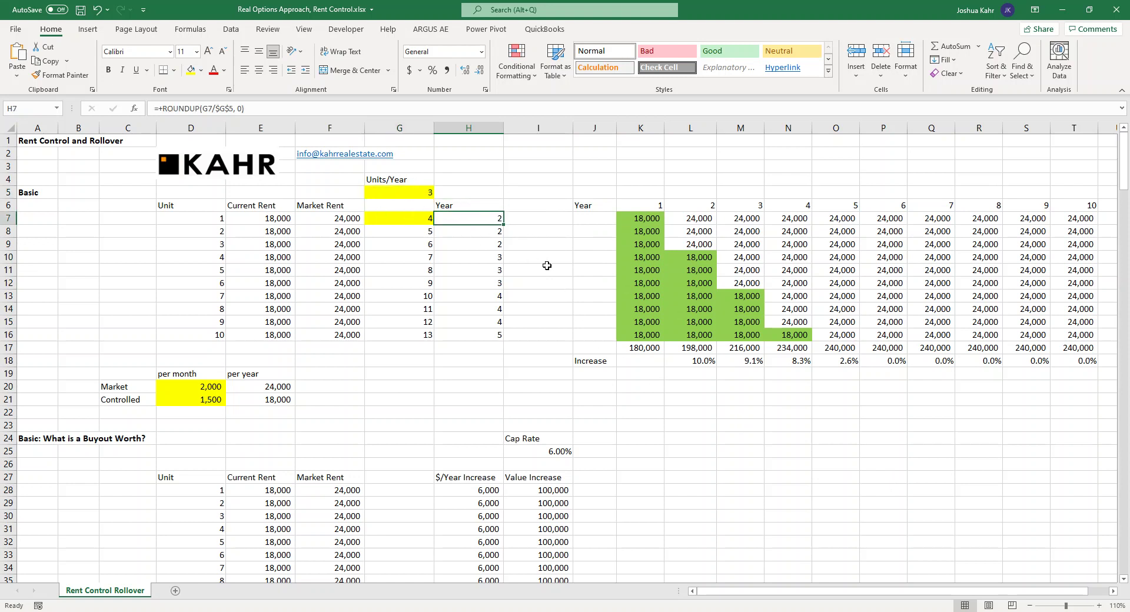
pyautogui.press('F2')
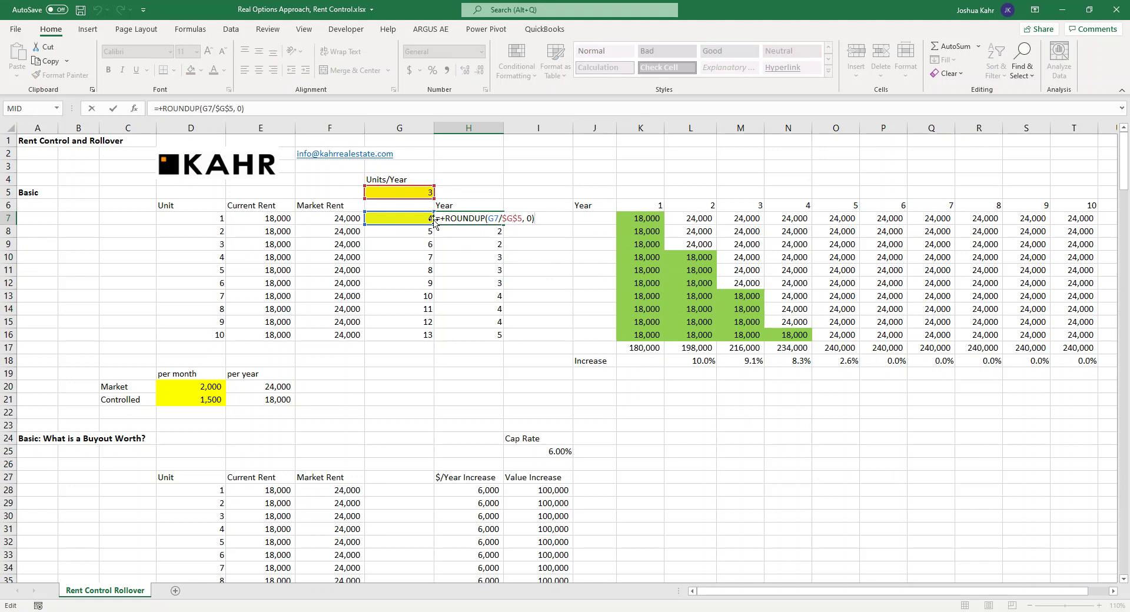
pyautogui.click(411, 234)
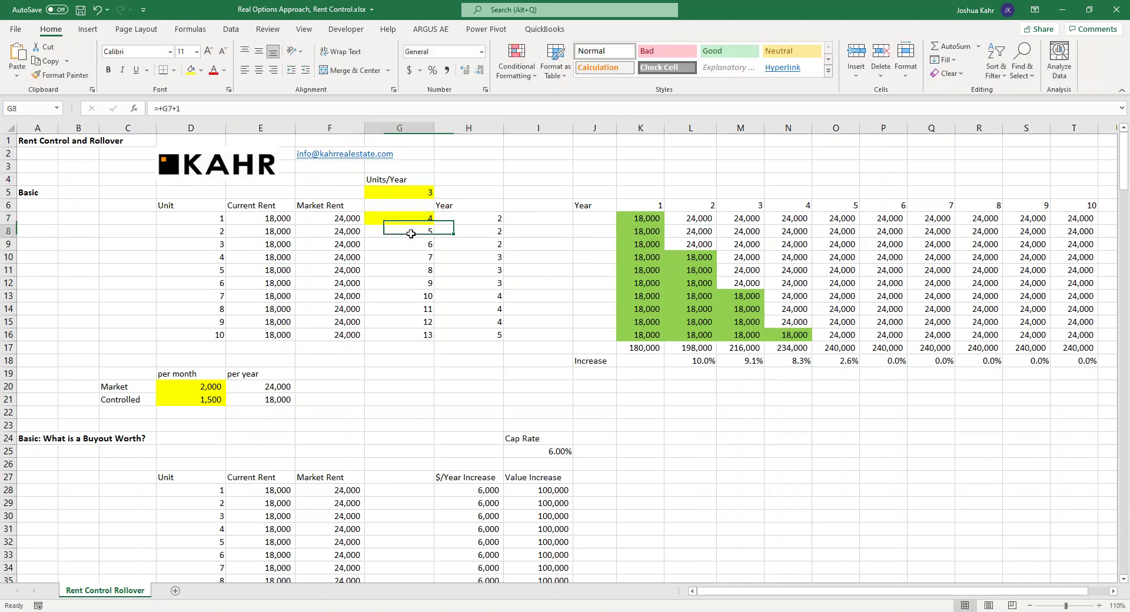
pyautogui.press('F2')
pyautogui.press('Escape')
pyautogui.press('Down')
pyautogui.press('Down')
pyautogui.press('F2')
pyautogui.press('Escape')
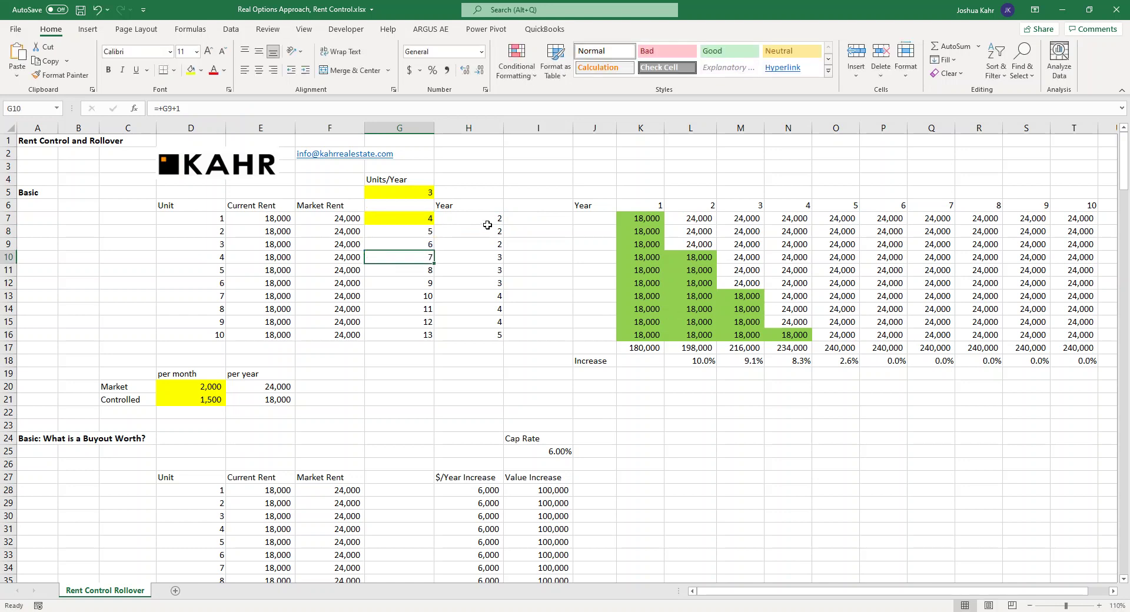
pyautogui.click(487, 226)
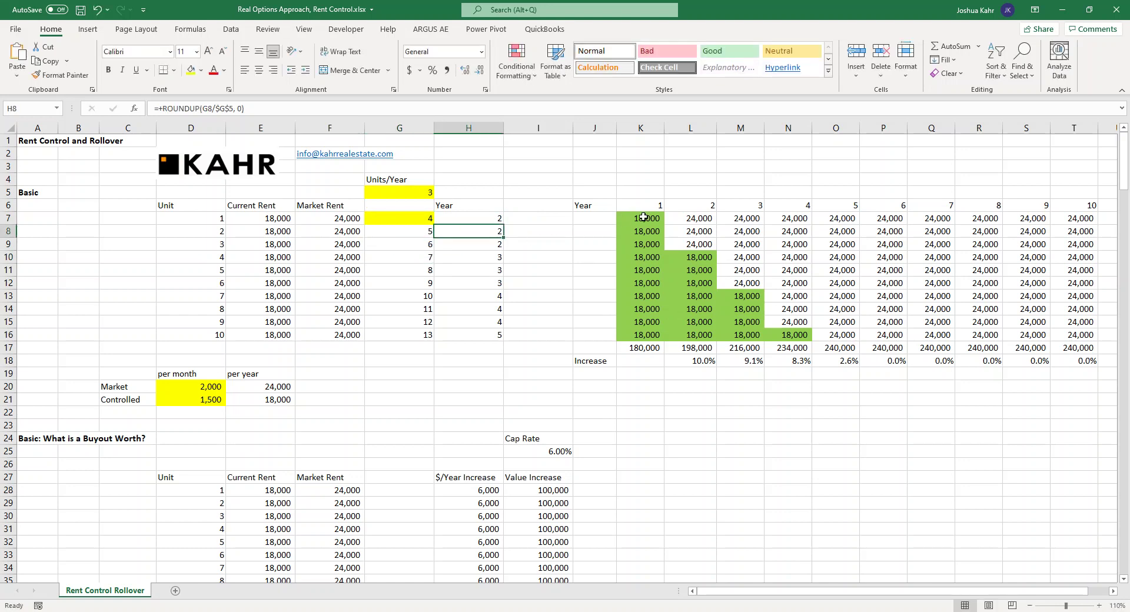
# Inspect the controlled rents in the rollover schedule for years 1 through 4 and the full set of year 5 rents.
pyautogui.moveTo(644, 217); pyautogui.dragTo(650, 337)
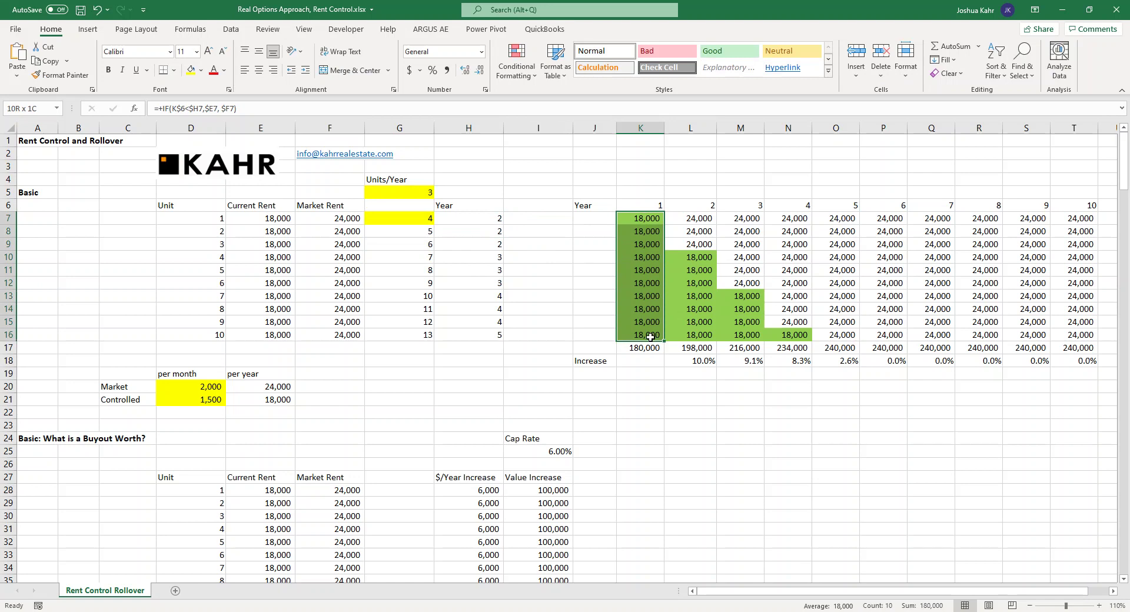
pyautogui.moveTo(699, 257); pyautogui.dragTo(697, 334)
pyautogui.moveTo(735, 295); pyautogui.dragTo(740, 335)
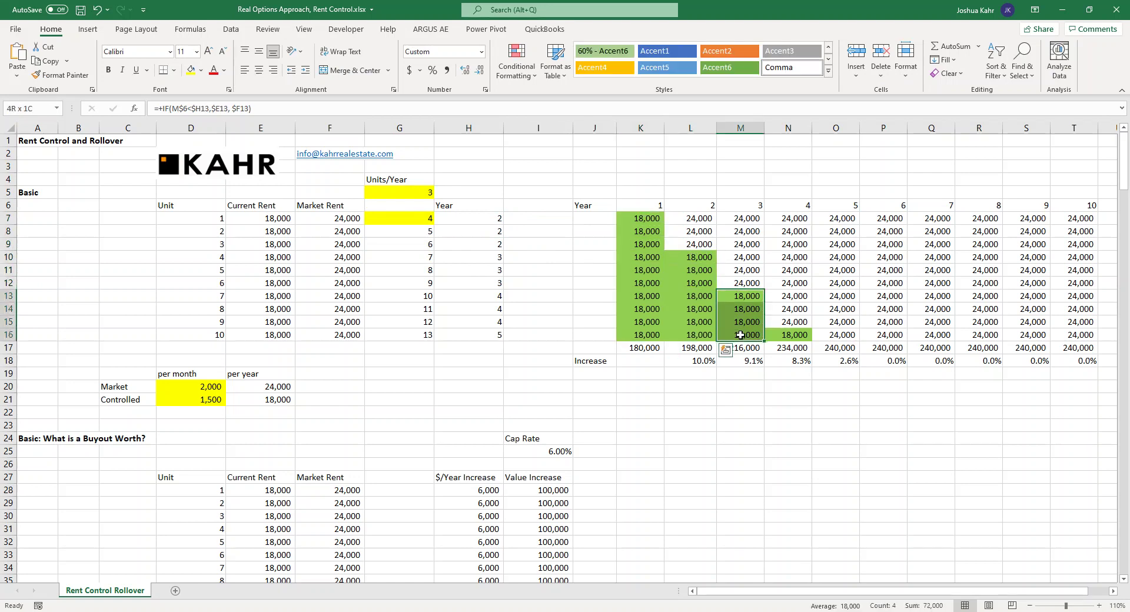
pyautogui.click(798, 334)
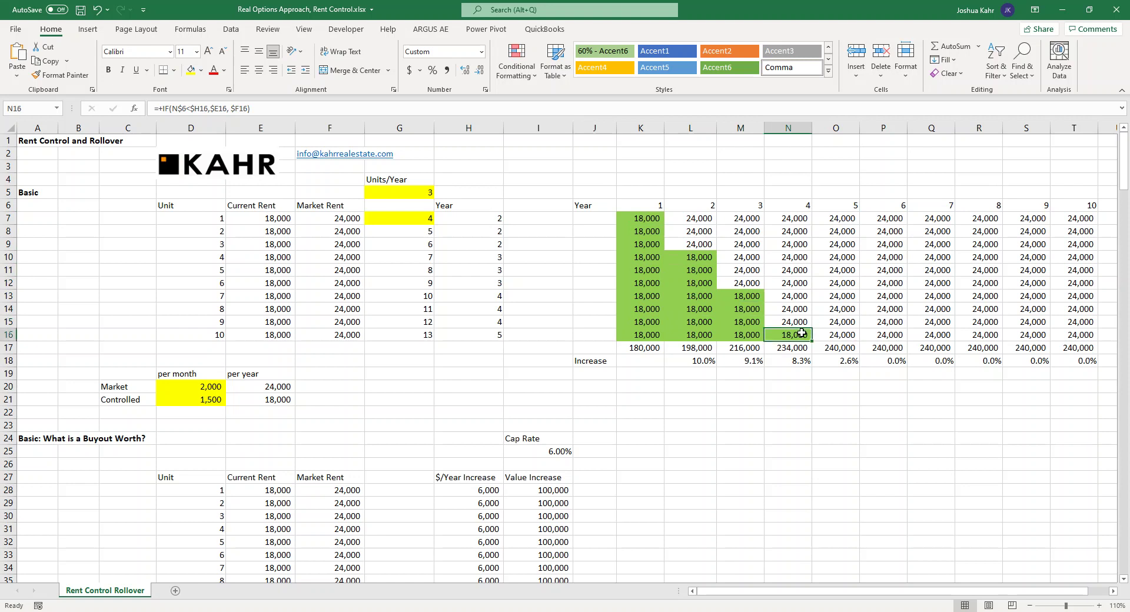
pyautogui.moveTo(840, 215); pyautogui.dragTo(843, 335)
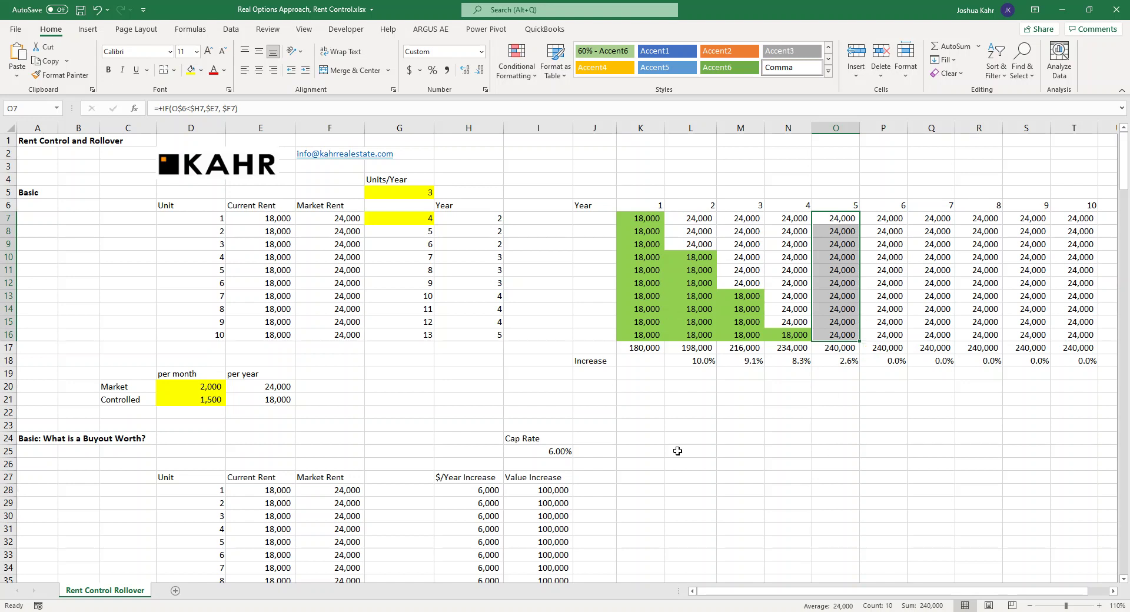
# Examine unit 1's current rent, market rent and $/Year Increase formula in the buyout section, plus the cap rate.
pyautogui.click(413, 346)
pyautogui.scroll(-3, 412, 346)
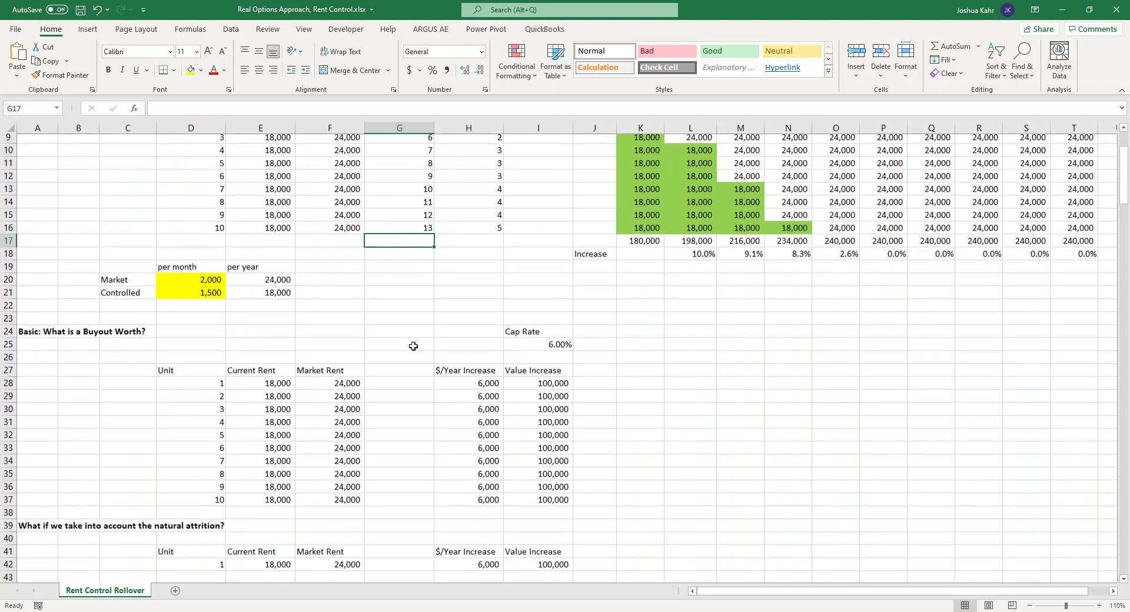
pyautogui.scroll(1, 413, 346)
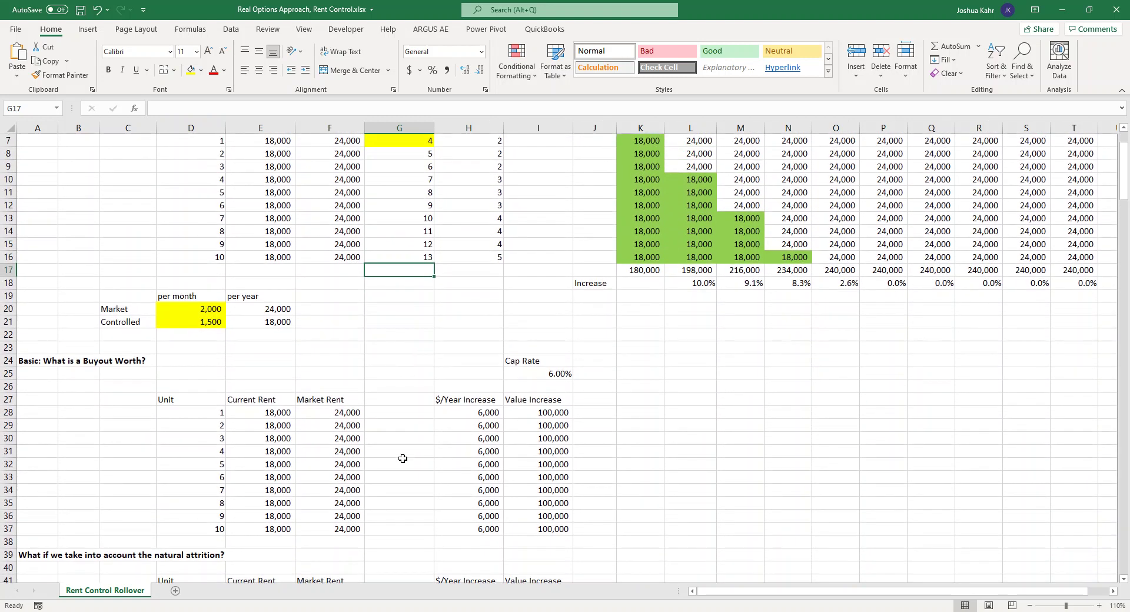
pyautogui.click(291, 415)
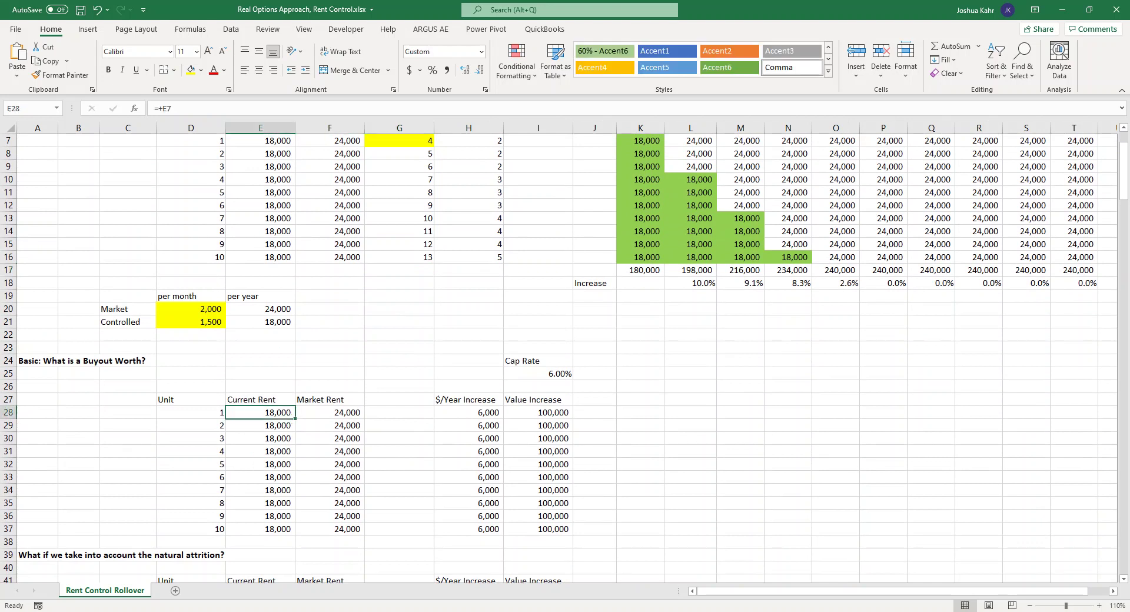
pyautogui.click(350, 414)
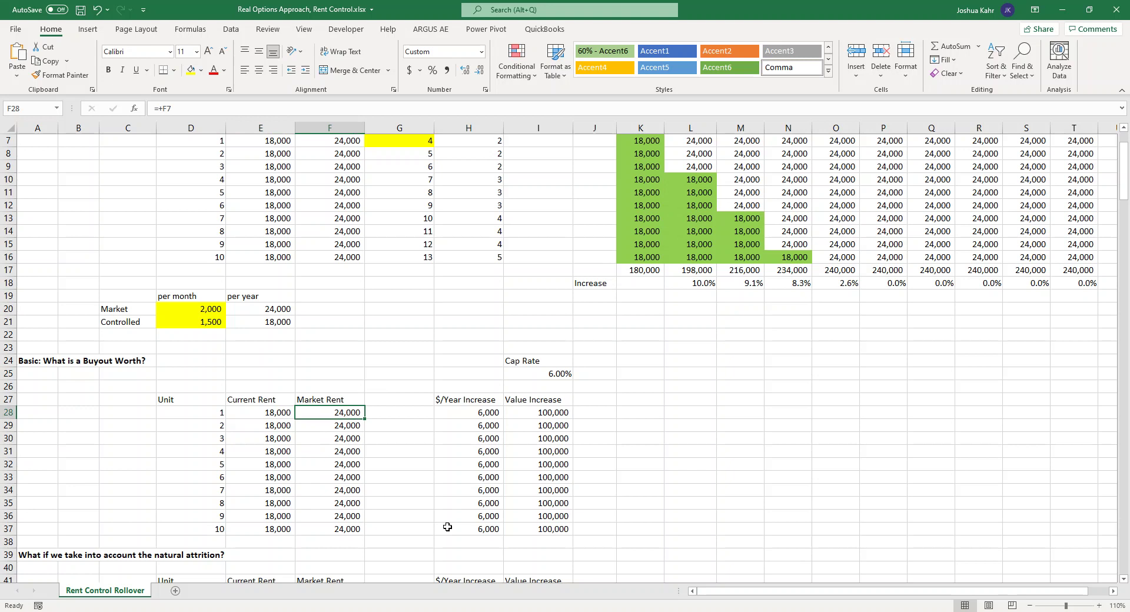
pyautogui.click(466, 410)
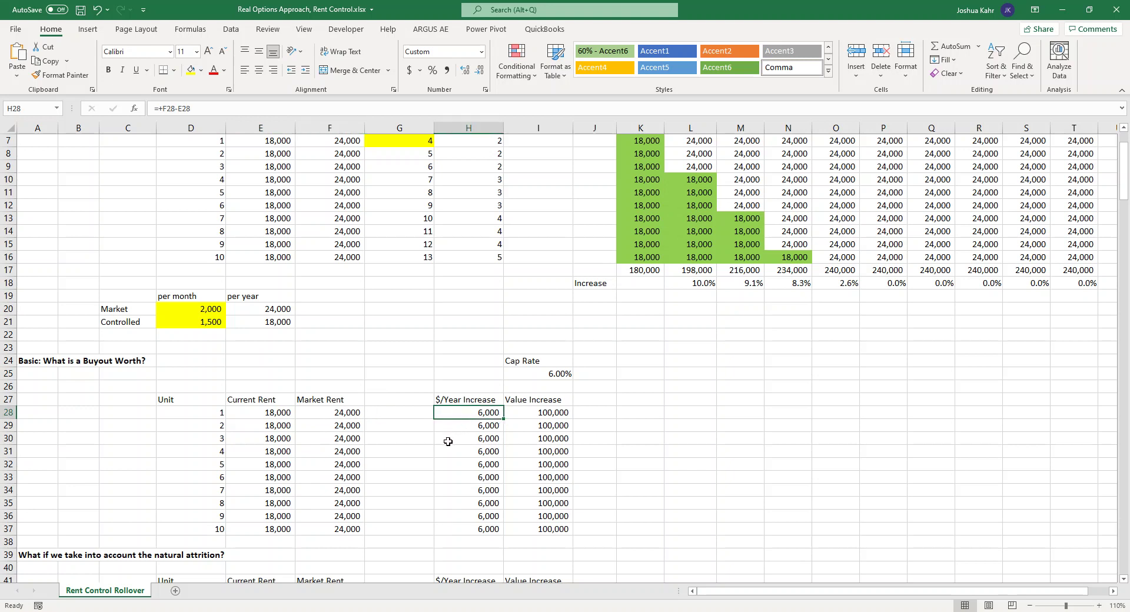
pyautogui.click(556, 374)
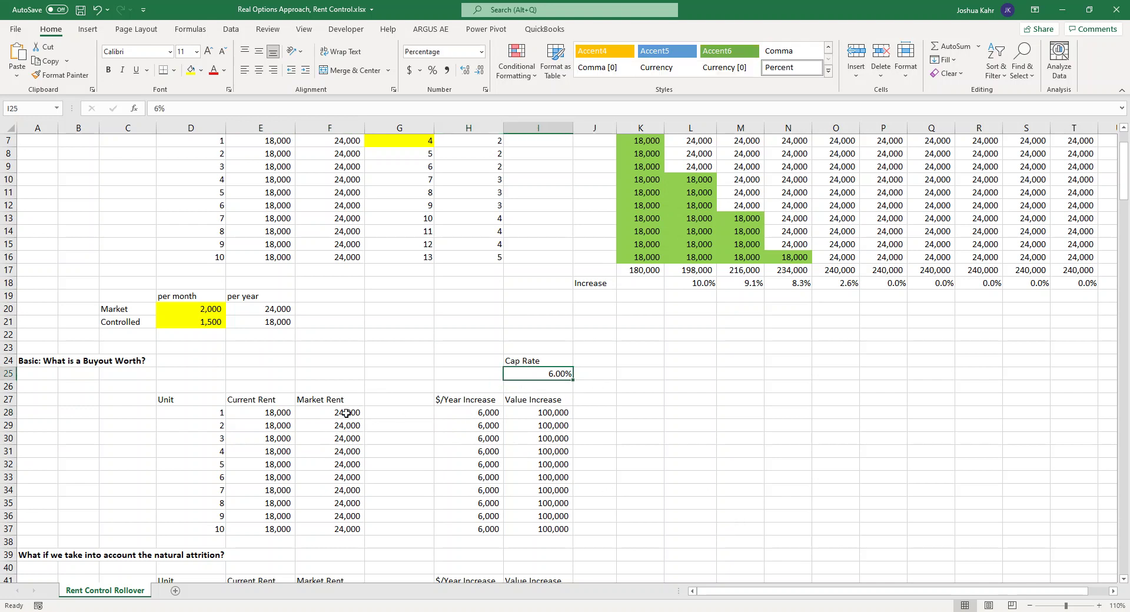
pyautogui.click(472, 412)
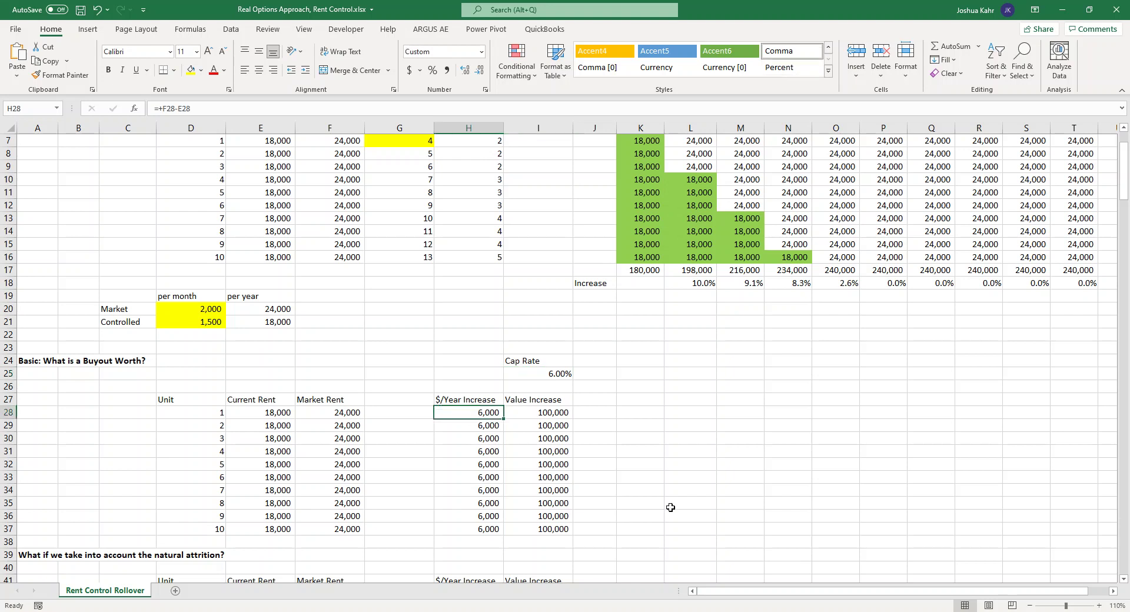
# Inspect the Value Increase formulas for units 1 and 2 in the buyout section against the yearly rent increase.
pyautogui.click(567, 416)
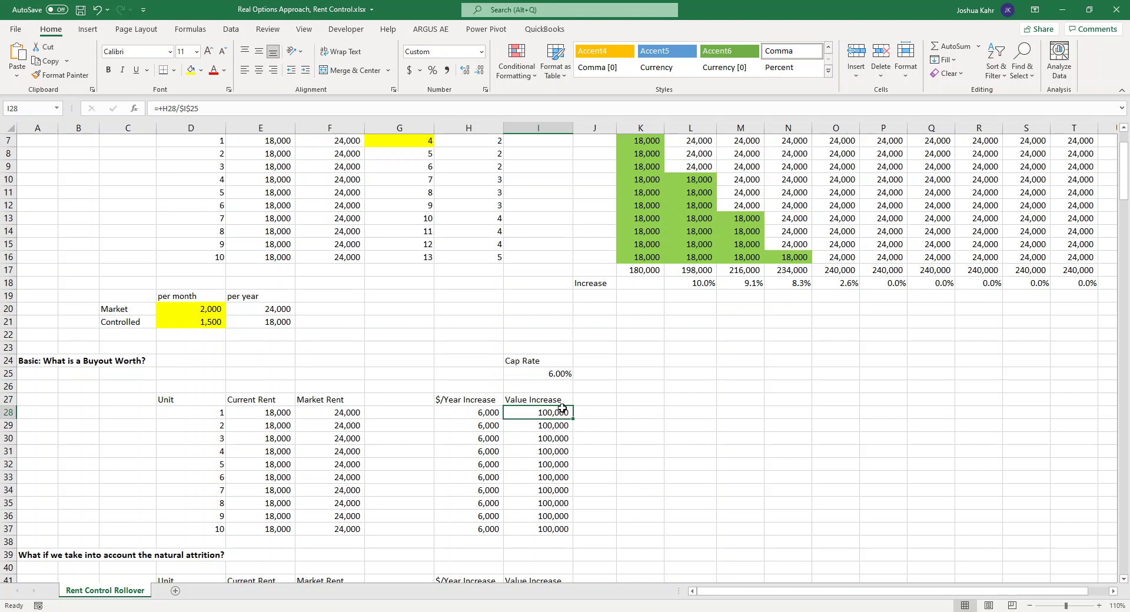
pyautogui.click(492, 415)
pyautogui.click(563, 417)
pyautogui.moveTo(594, 415); pyautogui.dragTo(569, 412)
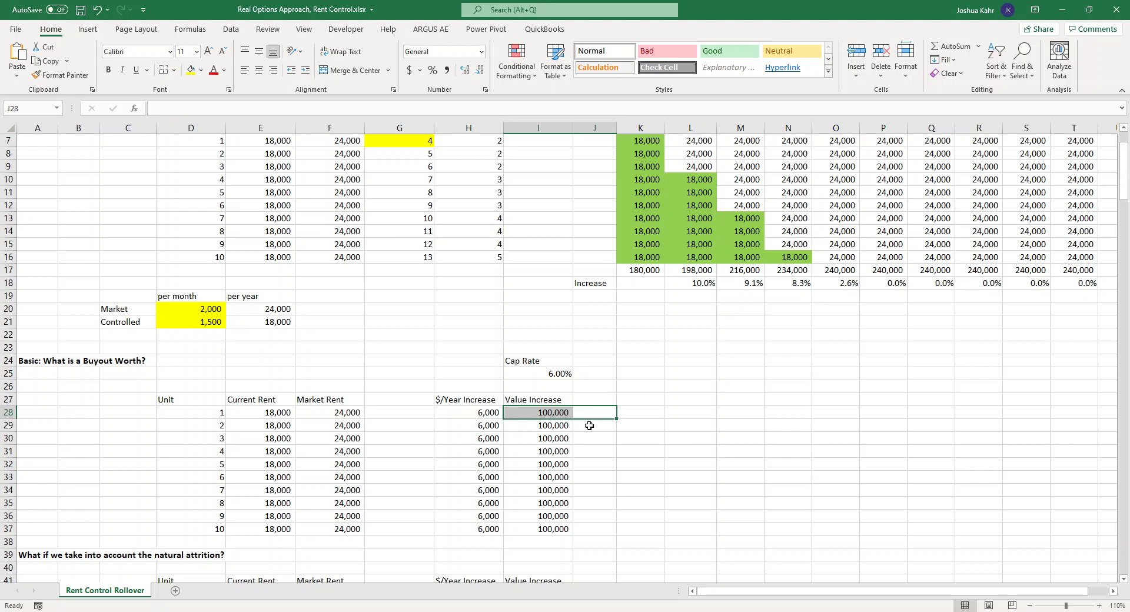
pyautogui.click(553, 413)
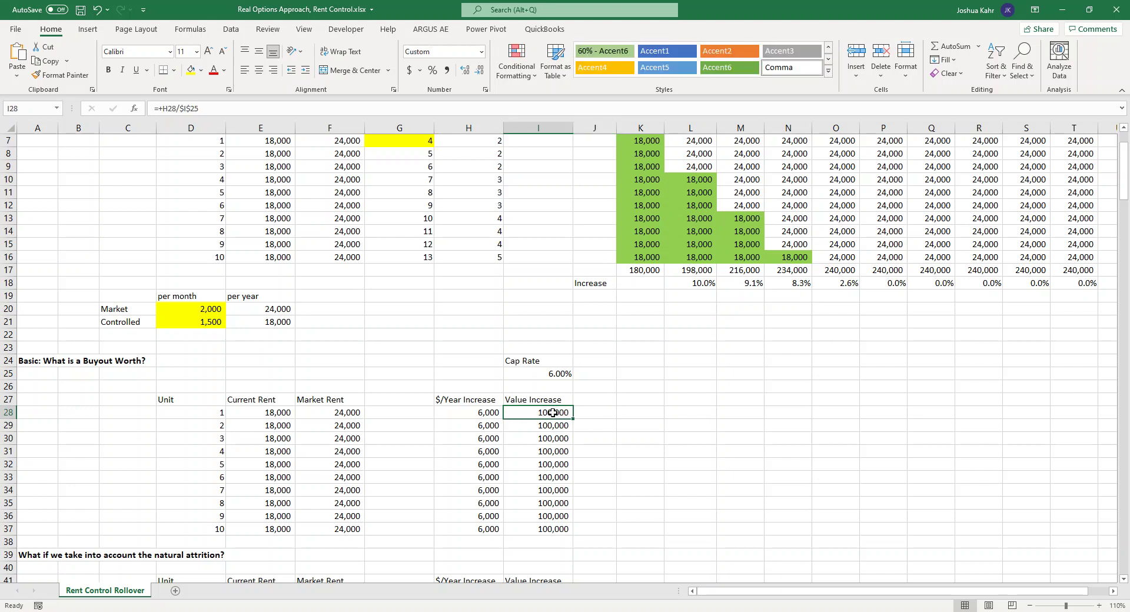
pyautogui.scroll(1, 557, 445)
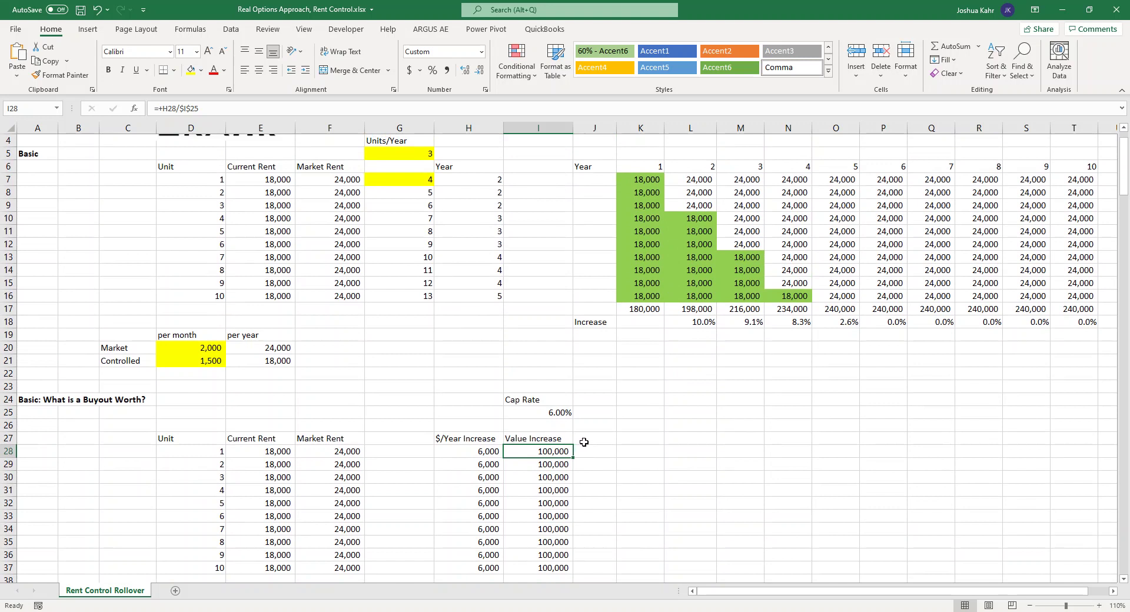
pyautogui.click(635, 410)
pyautogui.scroll(-2, 621, 438)
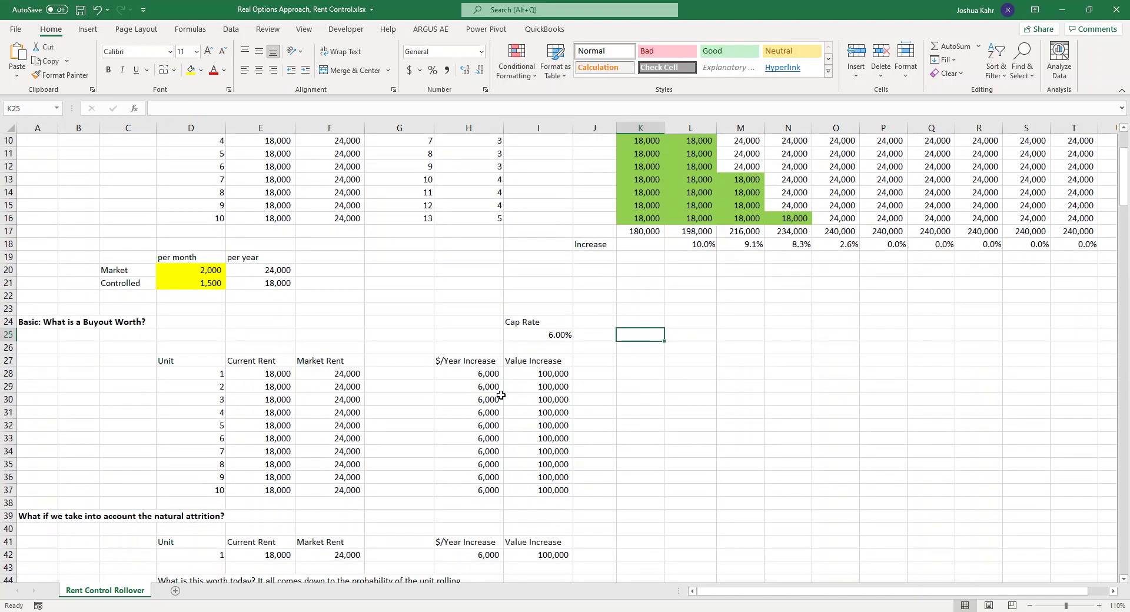
pyautogui.click(562, 387)
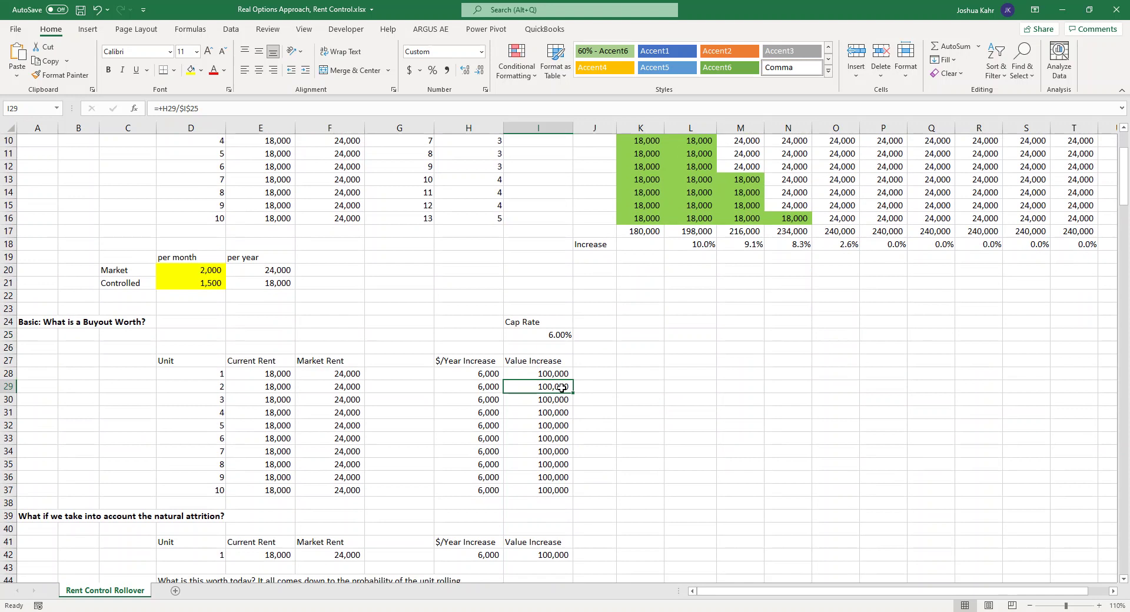
pyautogui.click(614, 388)
# Review unit 1's yearly rent and value increases in the natural attrition section and the year 1 move-out probability.
pyautogui.scroll(-1, 614, 388)
pyautogui.scroll(-7, 614, 388)
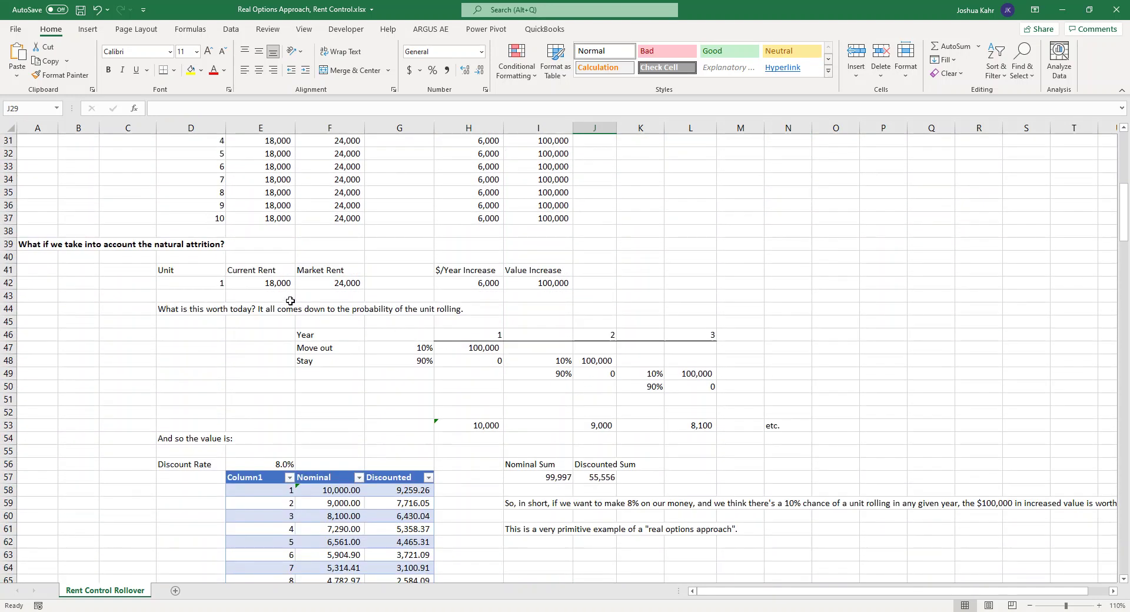
pyautogui.click(496, 287)
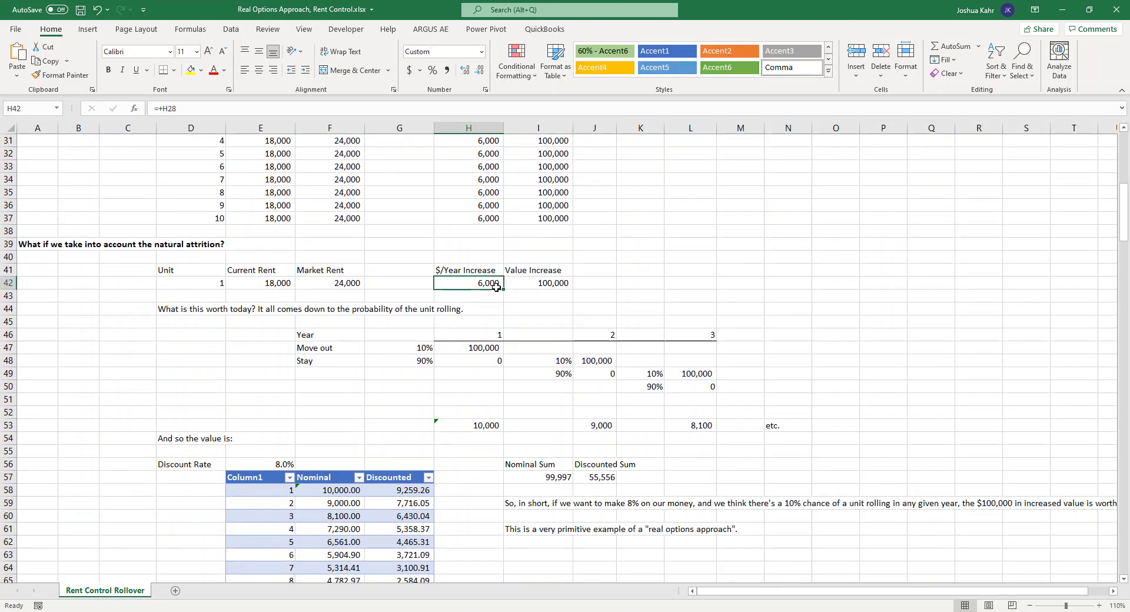
pyautogui.click(562, 283)
pyautogui.scroll(-3, 652, 302)
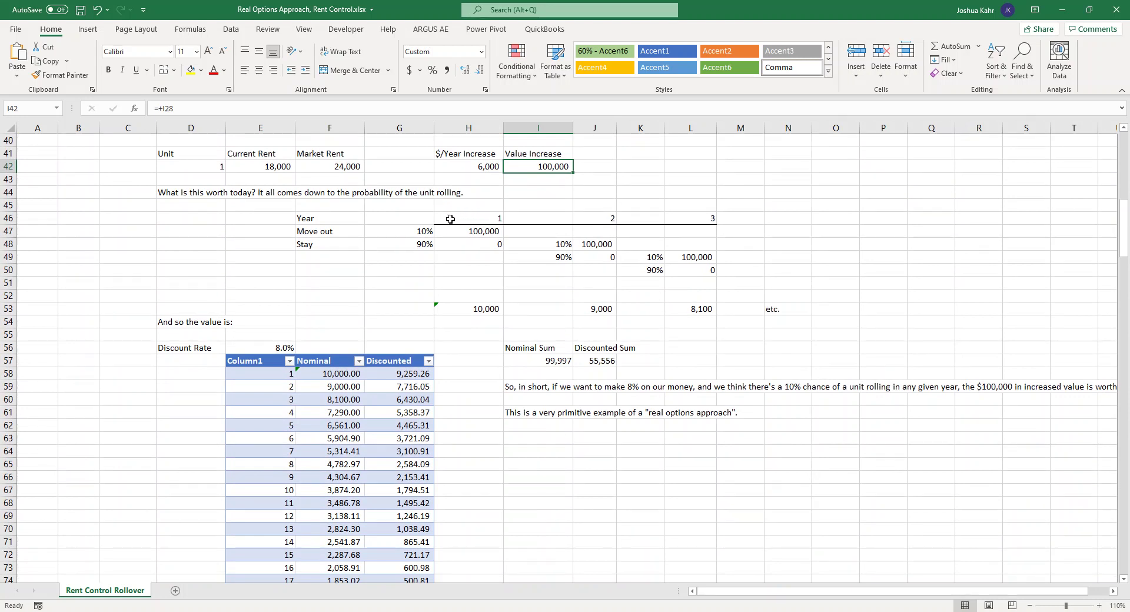
pyautogui.click(420, 230)
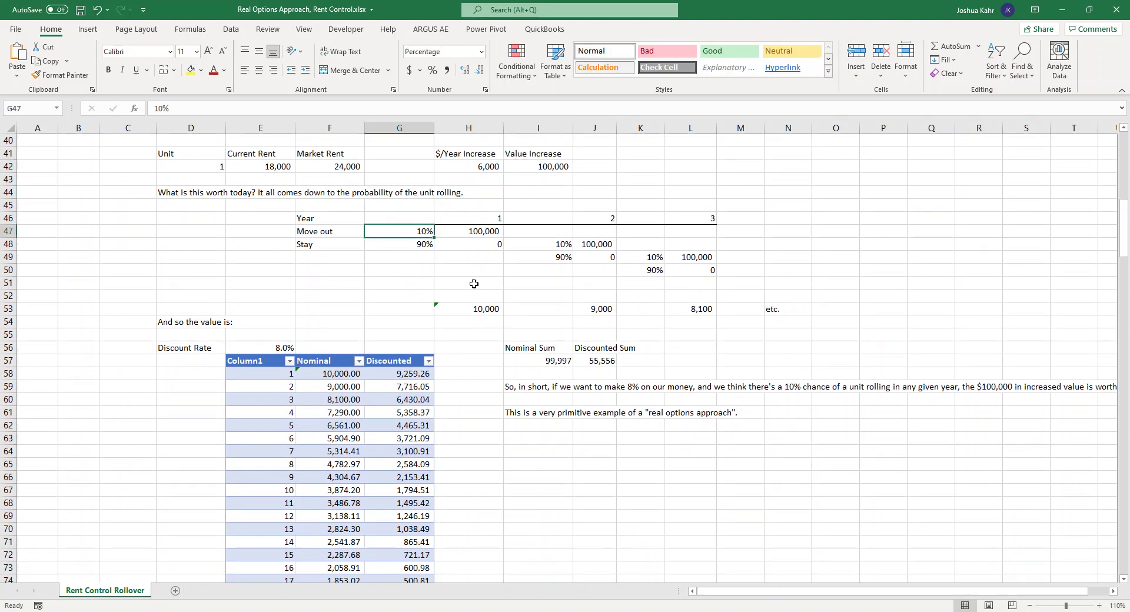
# Examine the year 1 move-out and stay probabilities alongside the value outcome of each branch.
pyautogui.click(402, 250)
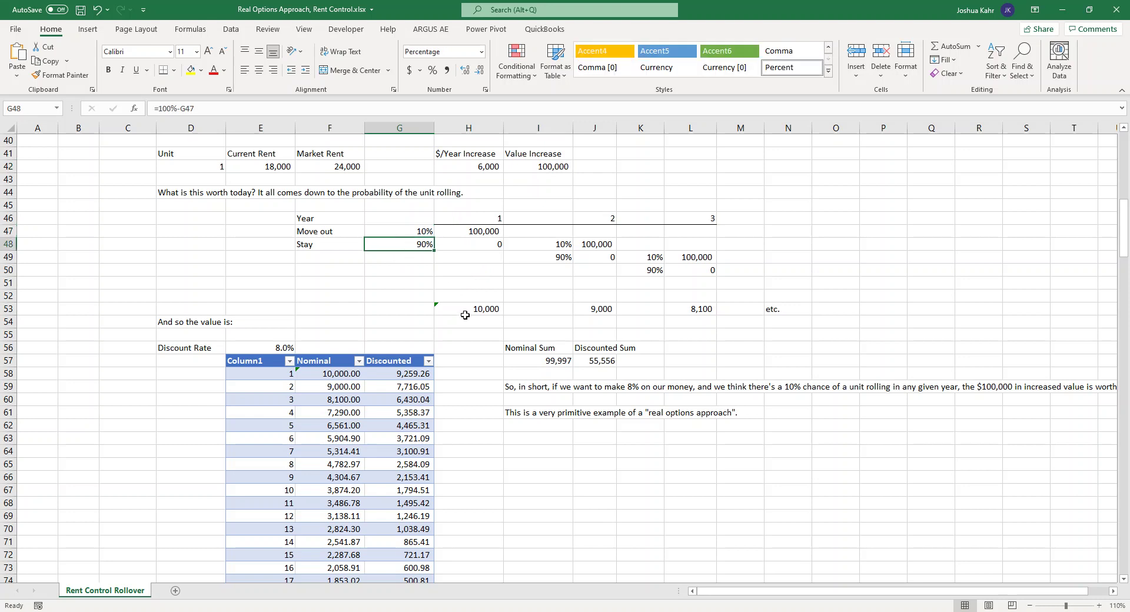
pyautogui.click(481, 234)
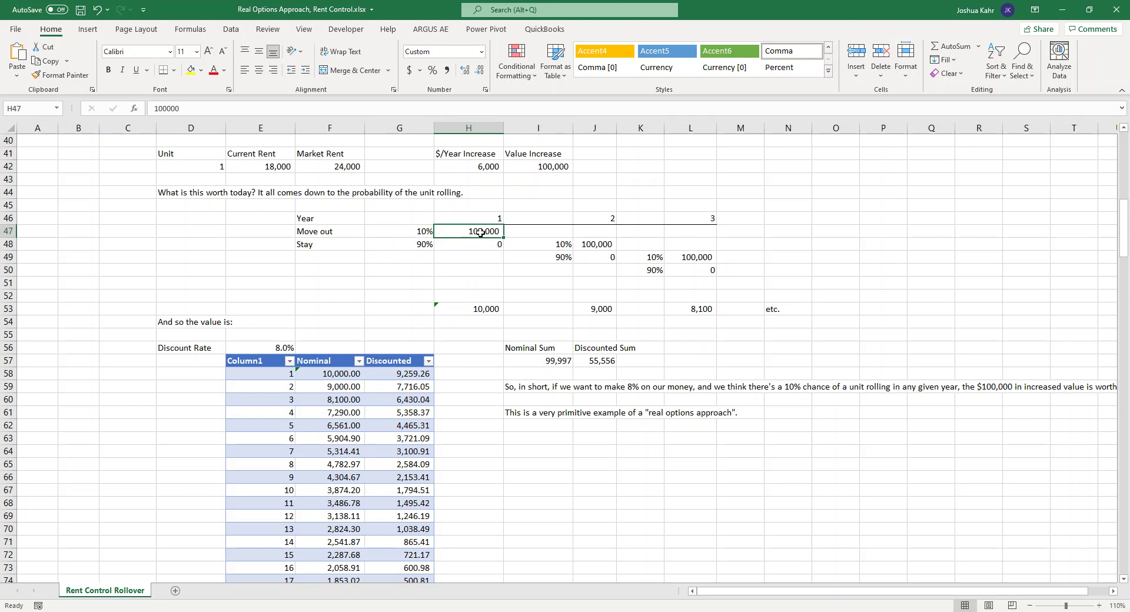
pyautogui.click(413, 235)
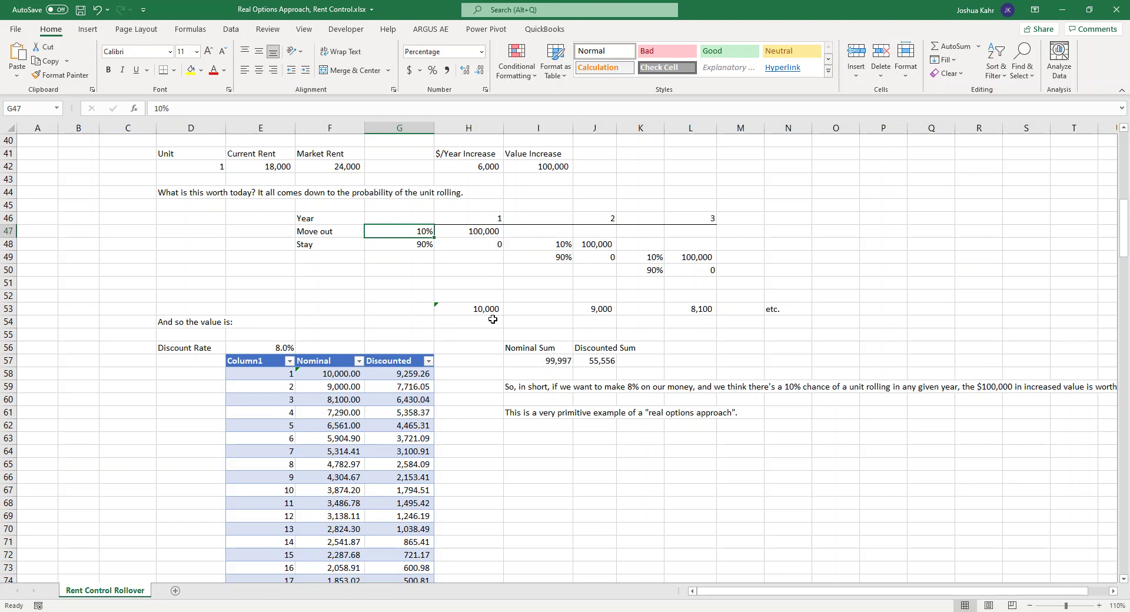
pyautogui.click(467, 247)
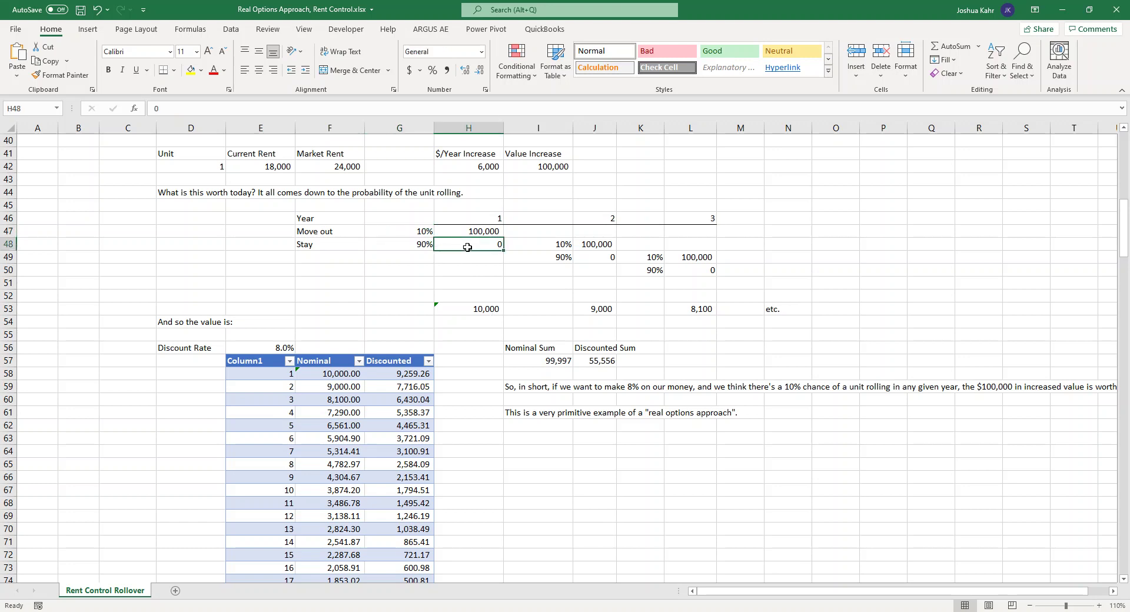
pyautogui.click(408, 248)
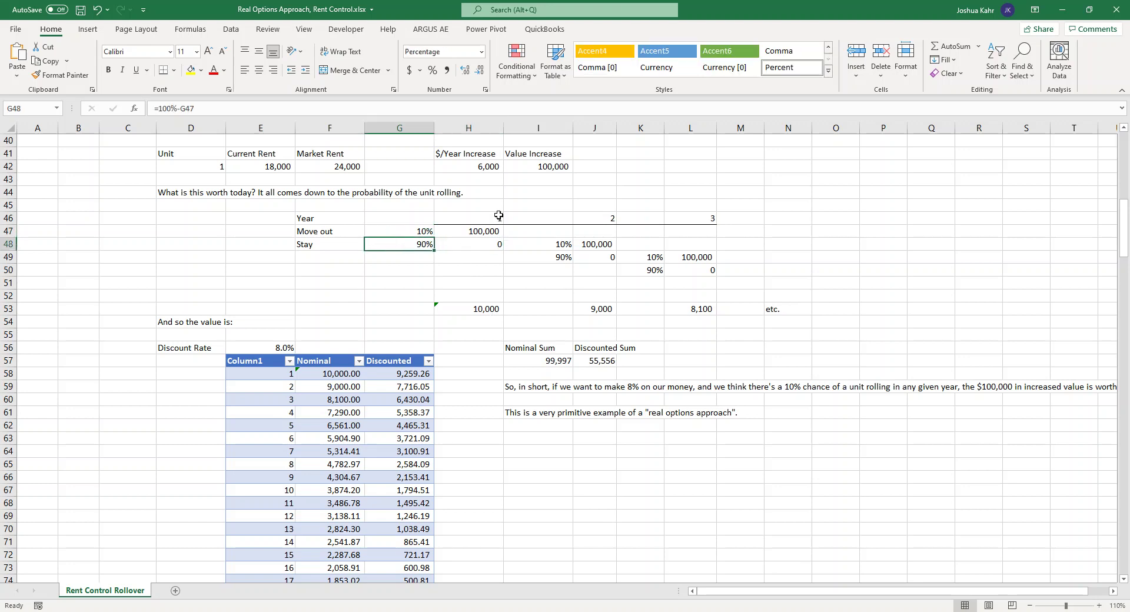
pyautogui.moveTo(496, 209); pyautogui.dragTo(494, 225)
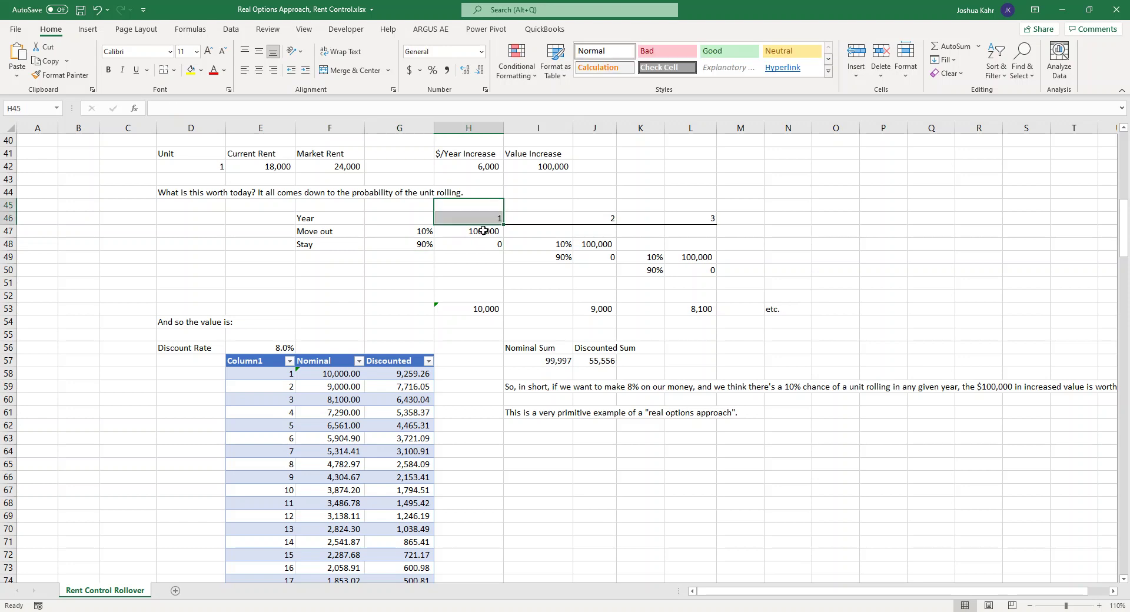
# Check the year 1 expected value formula against the probabilities and outcomes of moving out and staying.
pyautogui.click(498, 310)
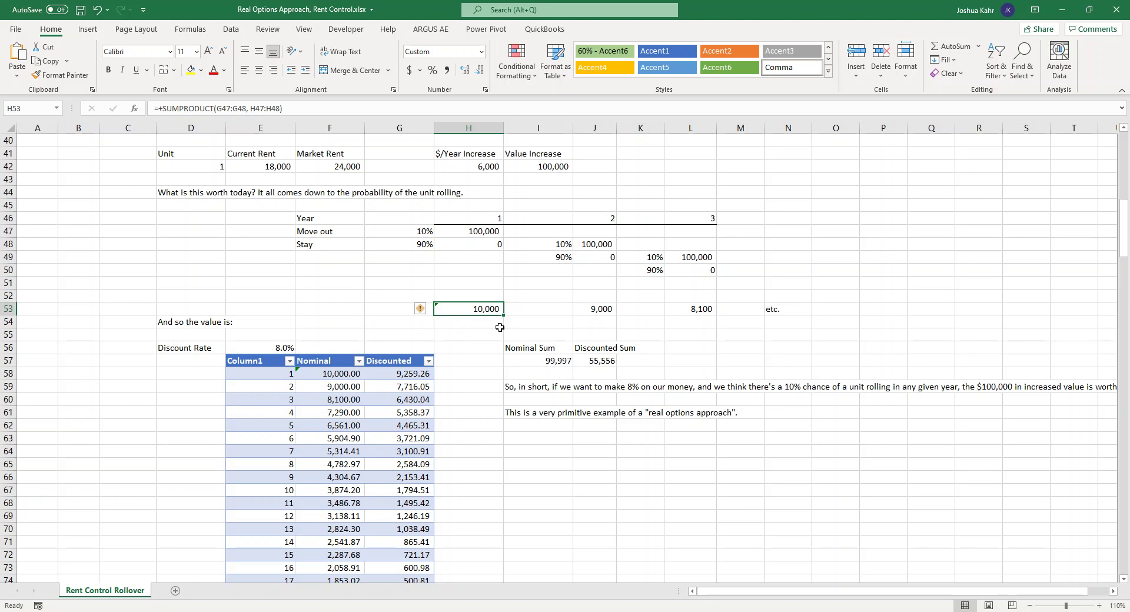
pyautogui.click(419, 231)
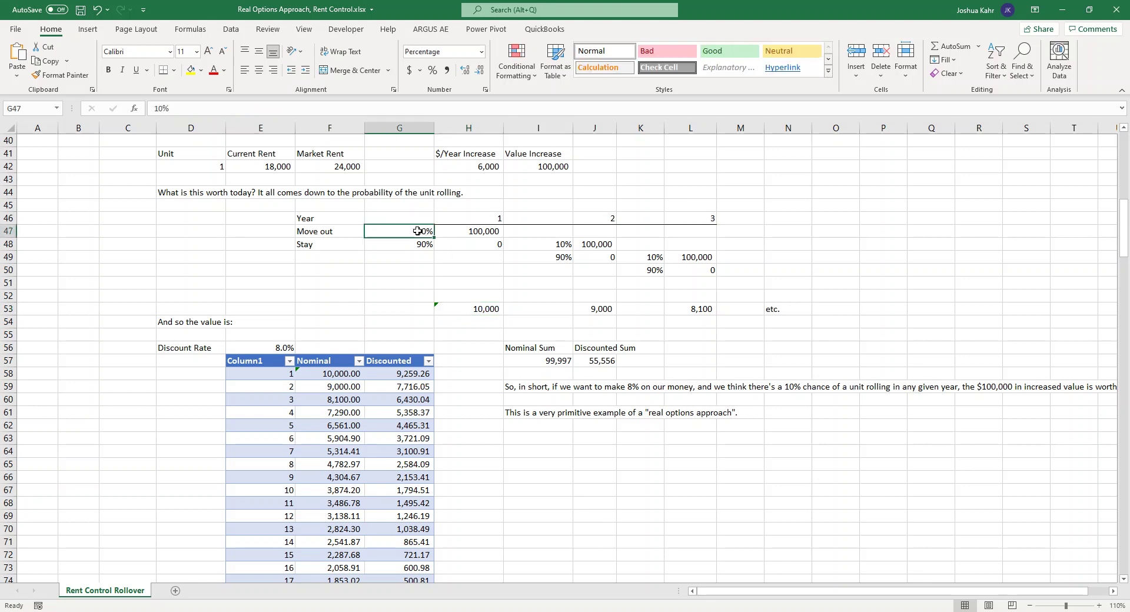
pyautogui.click(479, 230)
pyautogui.click(428, 245)
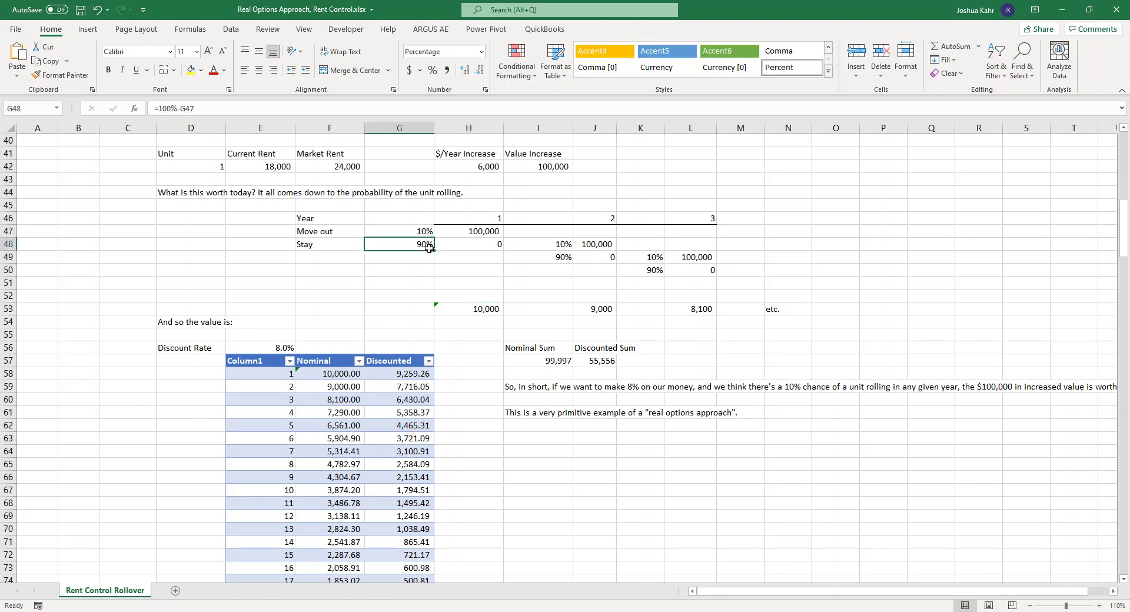
pyautogui.click(493, 246)
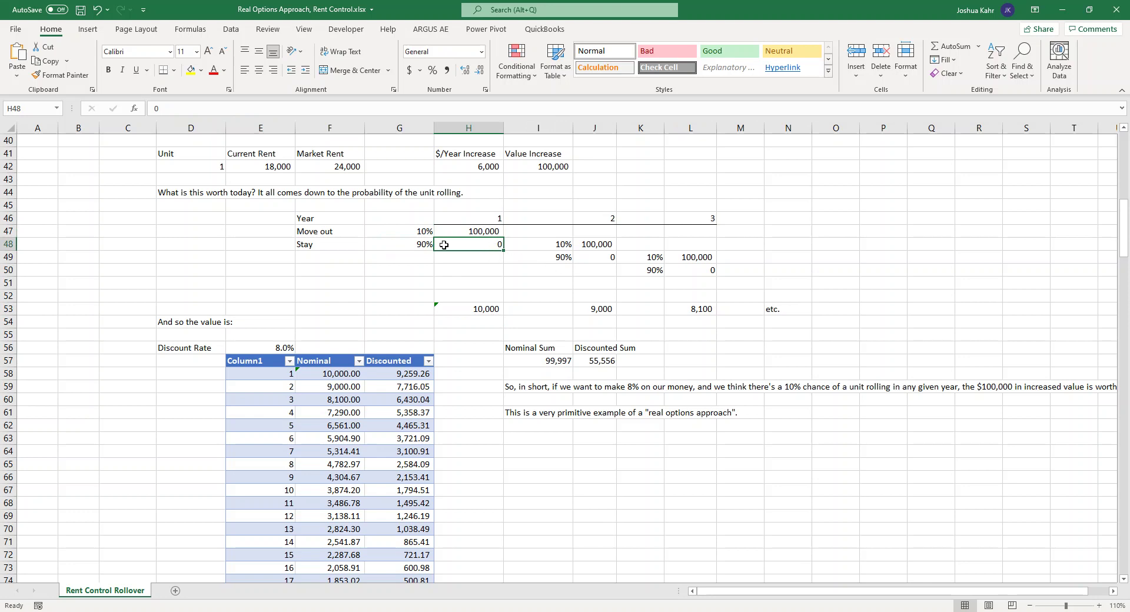
pyautogui.moveTo(398, 244); pyautogui.dragTo(471, 244)
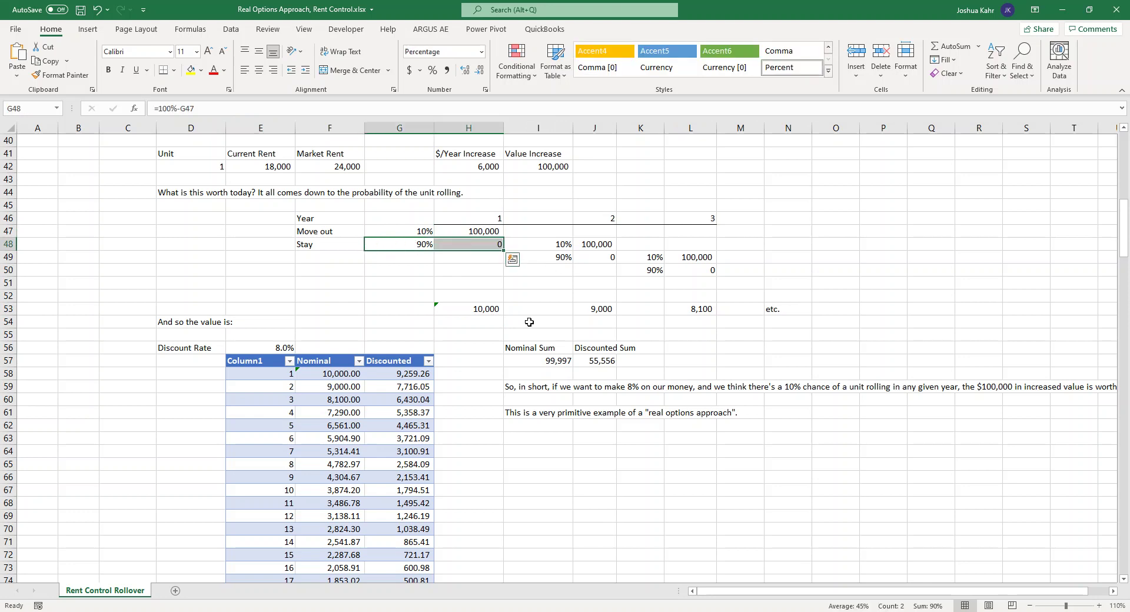
# Examine the year 2 move-out and stay branches and how they follow from the year 1 stay probability.
pyautogui.click(553, 245)
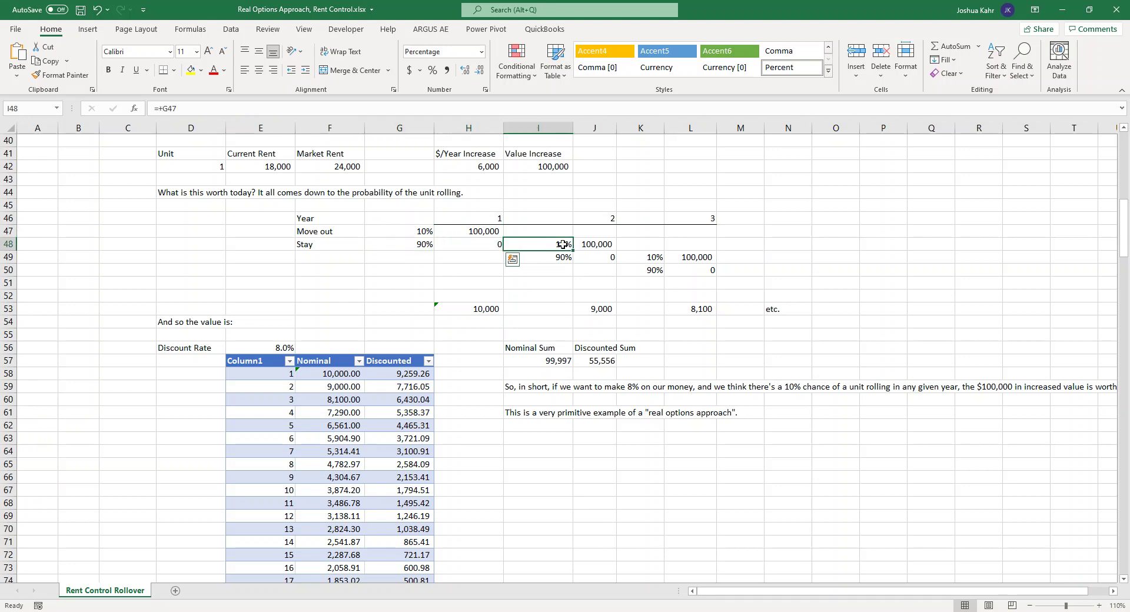
pyautogui.moveTo(563, 244); pyautogui.dragTo(609, 248)
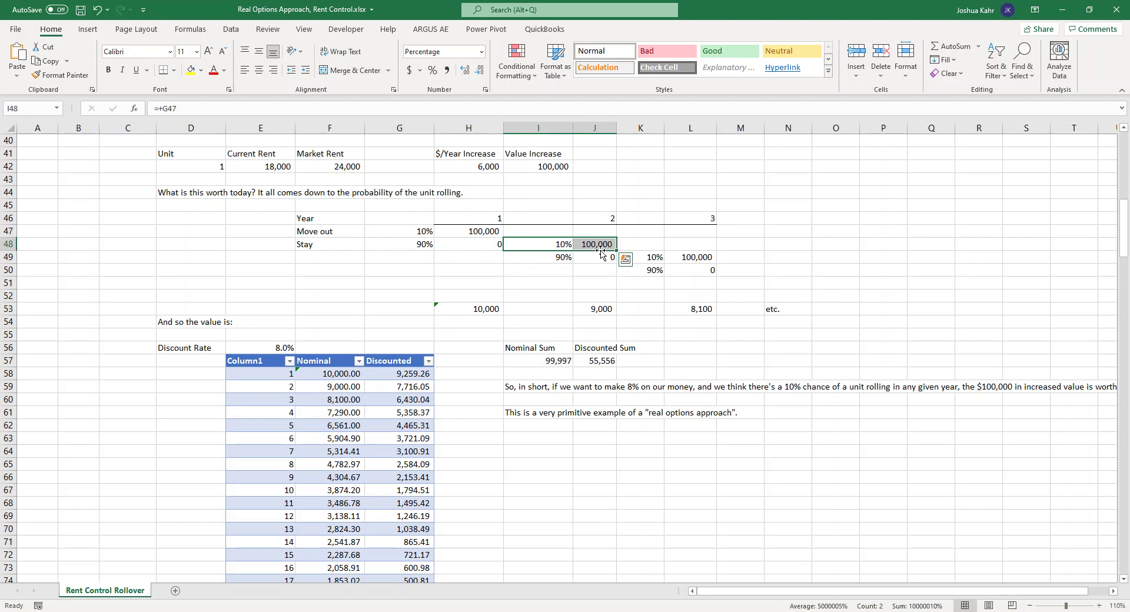
pyautogui.click(598, 259)
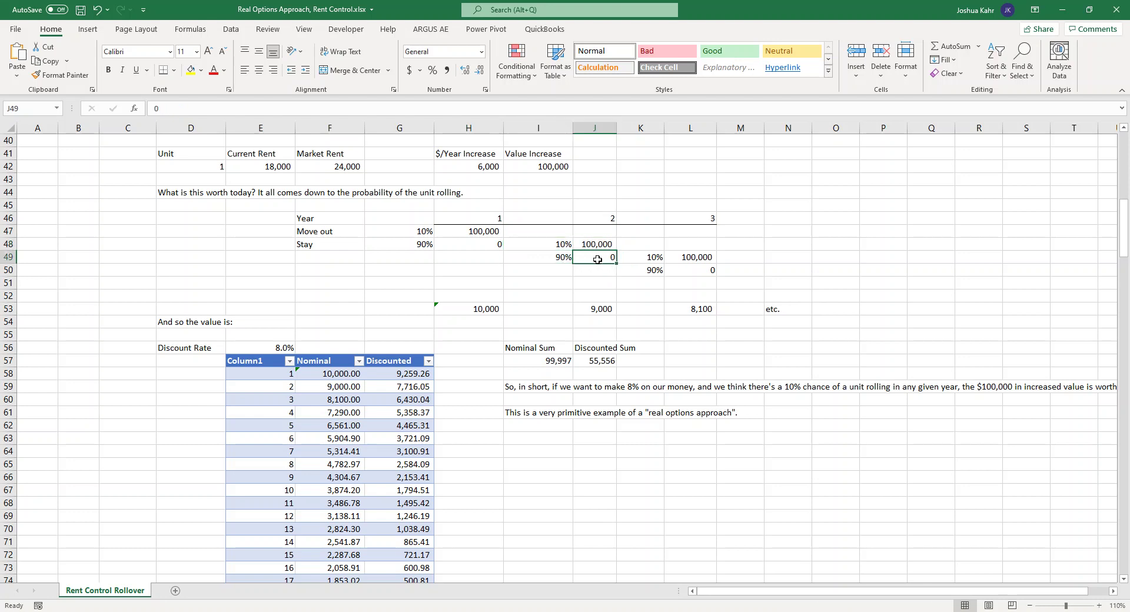
pyautogui.moveTo(565, 244); pyautogui.dragTo(592, 258)
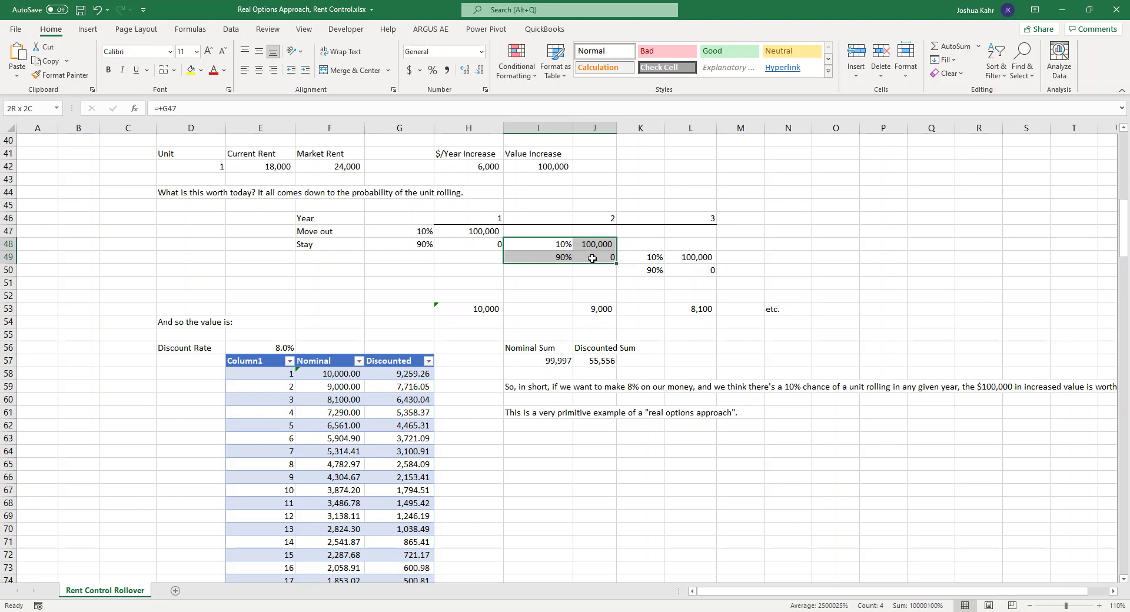
pyautogui.click(403, 243)
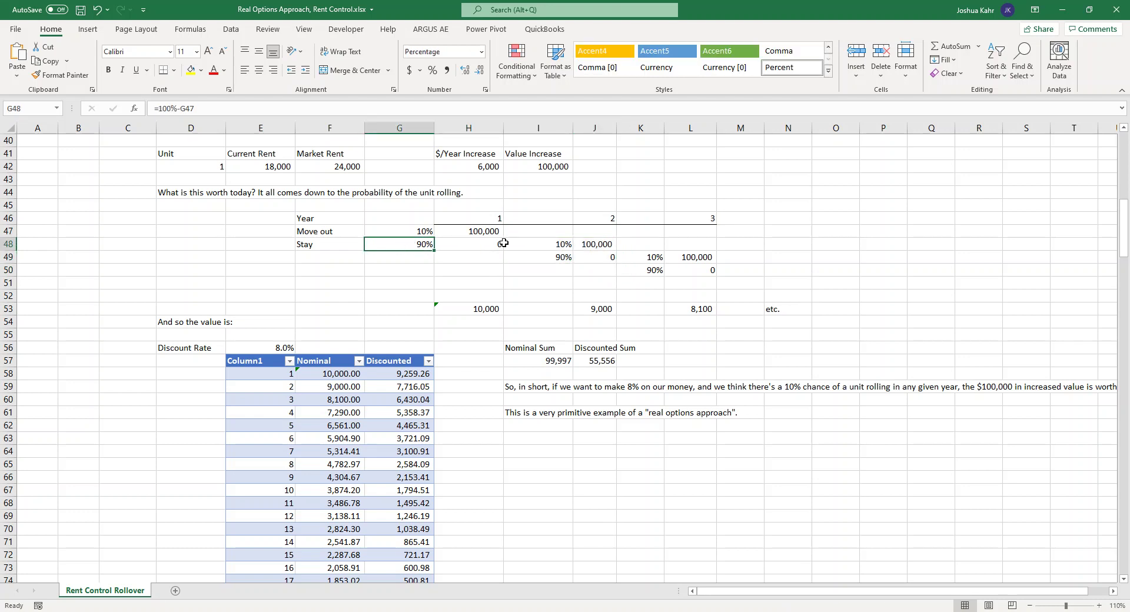
pyautogui.moveTo(537, 244); pyautogui.dragTo(588, 259)
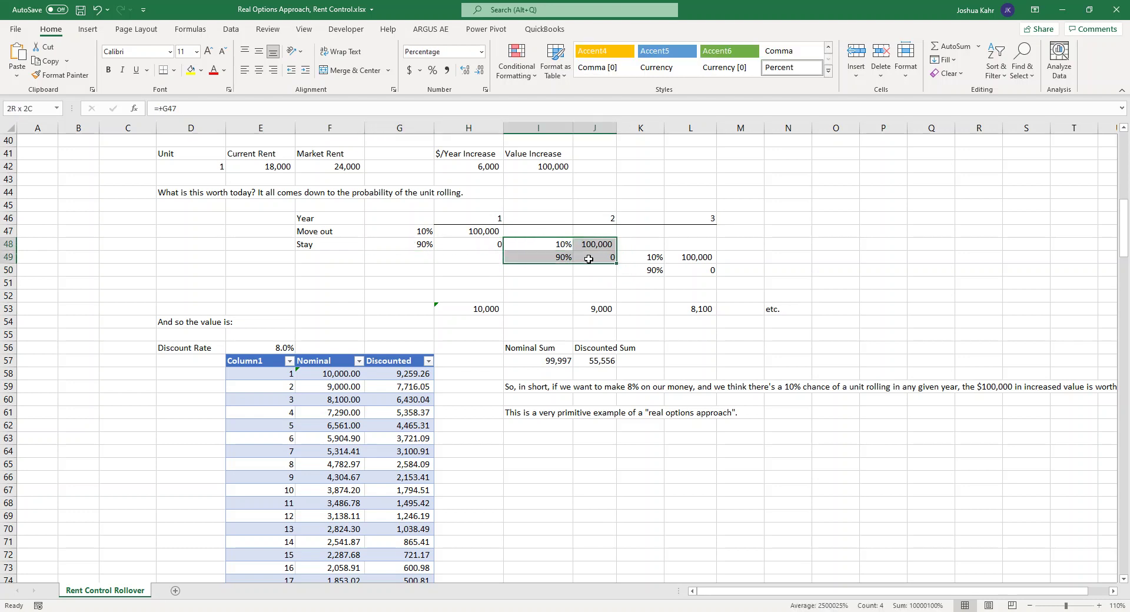
pyautogui.click(420, 245)
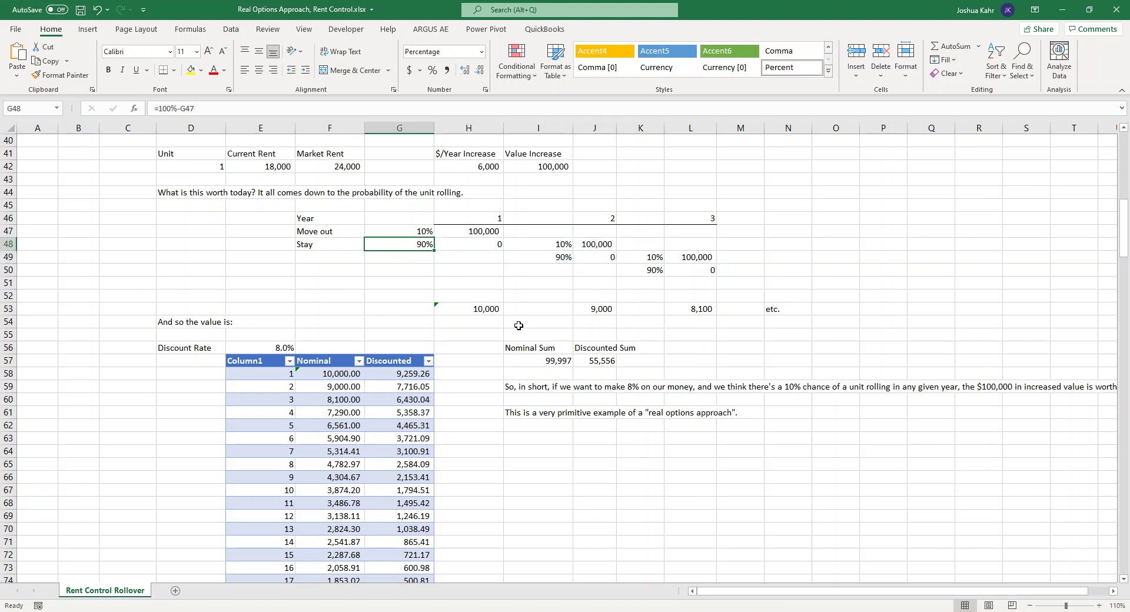
# Inspect the cell references in the year 1 and year 2 expected value formulas below the probability tree.
pyautogui.click(493, 312)
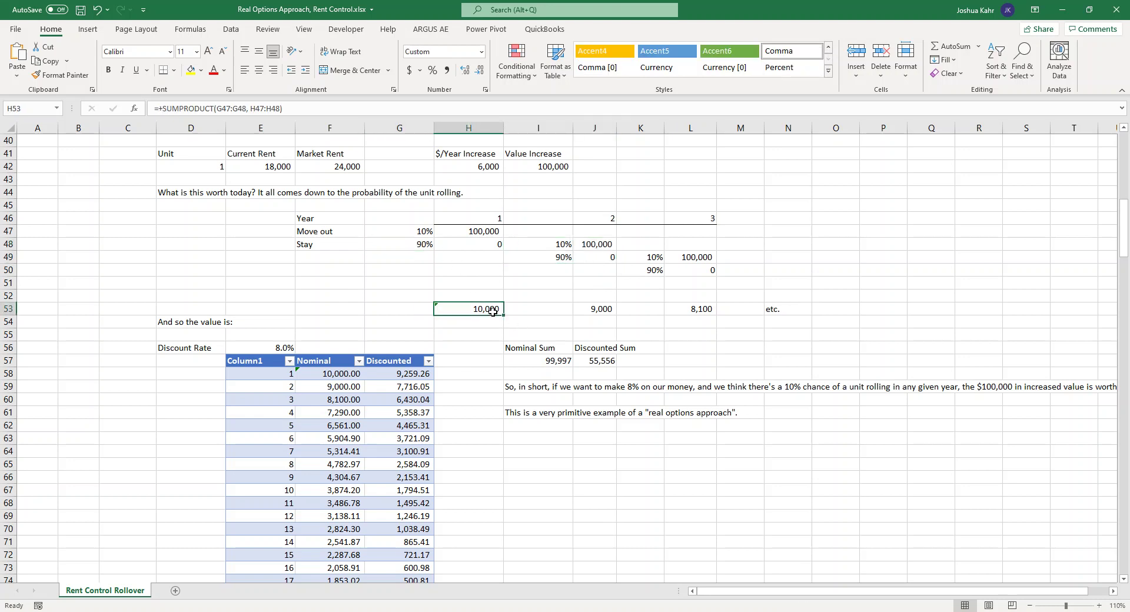
pyautogui.doubleClick(493, 311)
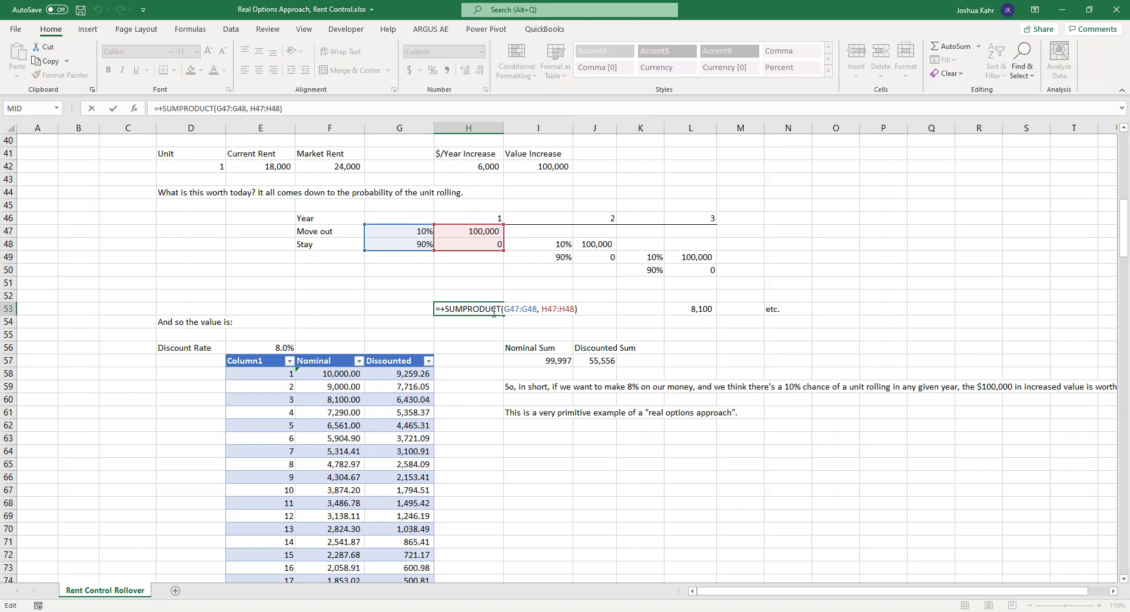
pyautogui.press('Escape')
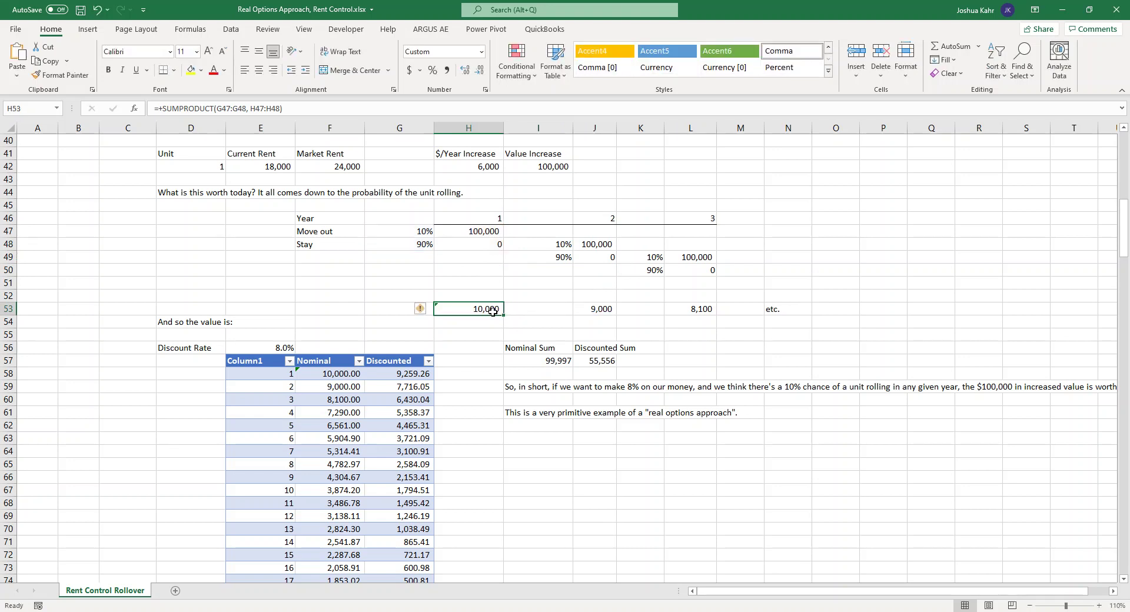
pyautogui.click(585, 309)
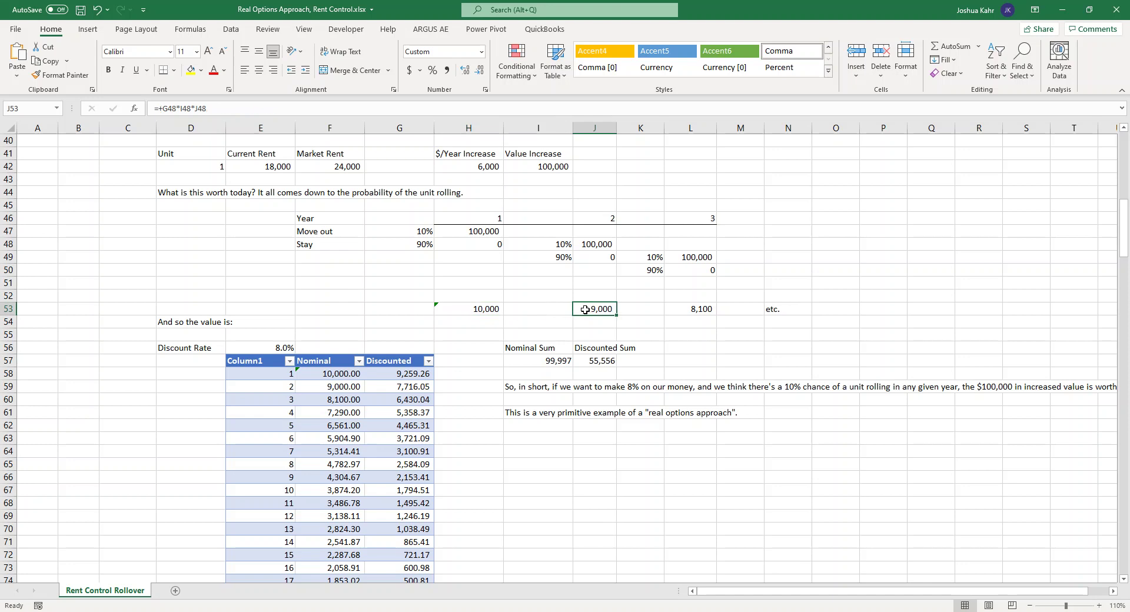
pyautogui.doubleClick(584, 310)
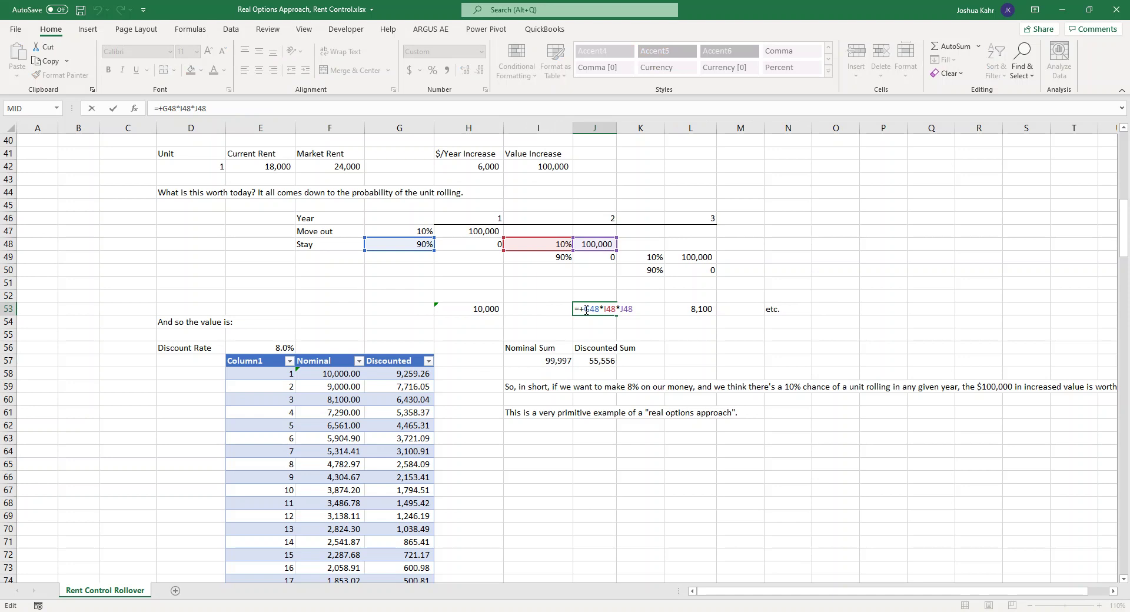
pyautogui.press('Escape')
# Inspect the year 3 expected value formula and the continuation note beside it.
pyautogui.press('Right')
pyautogui.press('Right')
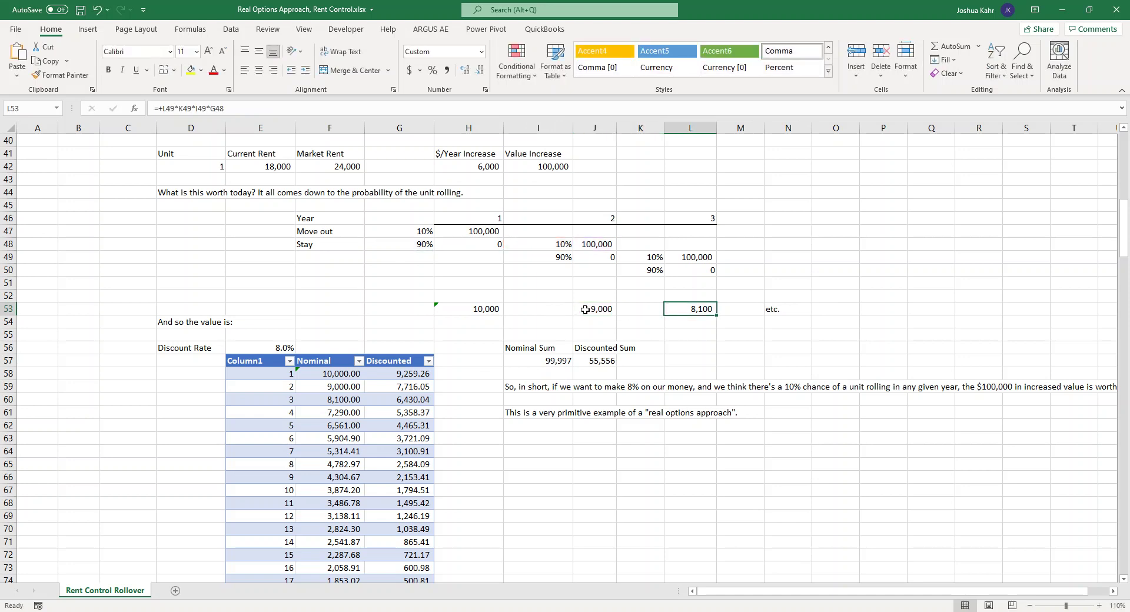
pyautogui.press('F2')
pyautogui.press('Tab')
pyautogui.press('Right')
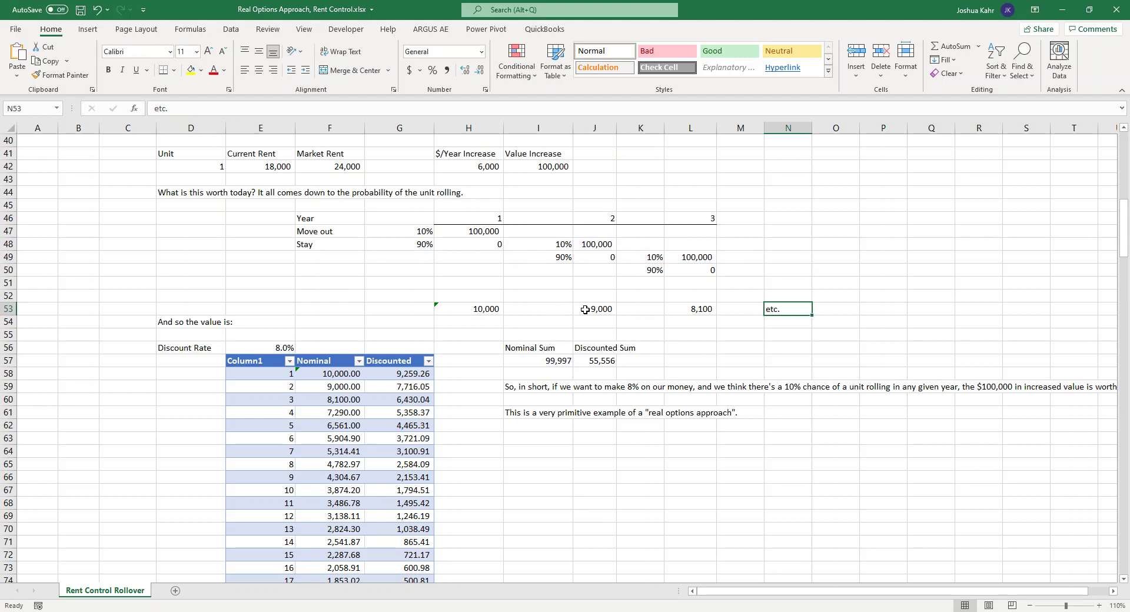
# Review the nominal and discounted value table, the written conclusion beside it and the discount rate.
pyautogui.scroll(-3, 586, 330)
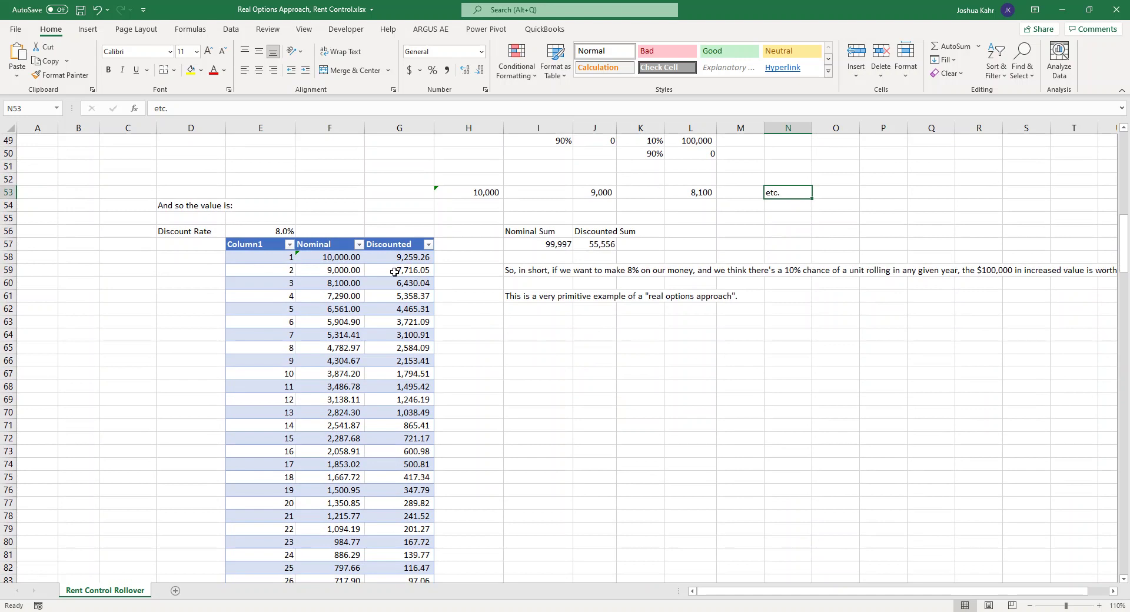
pyautogui.scroll(2, 395, 271)
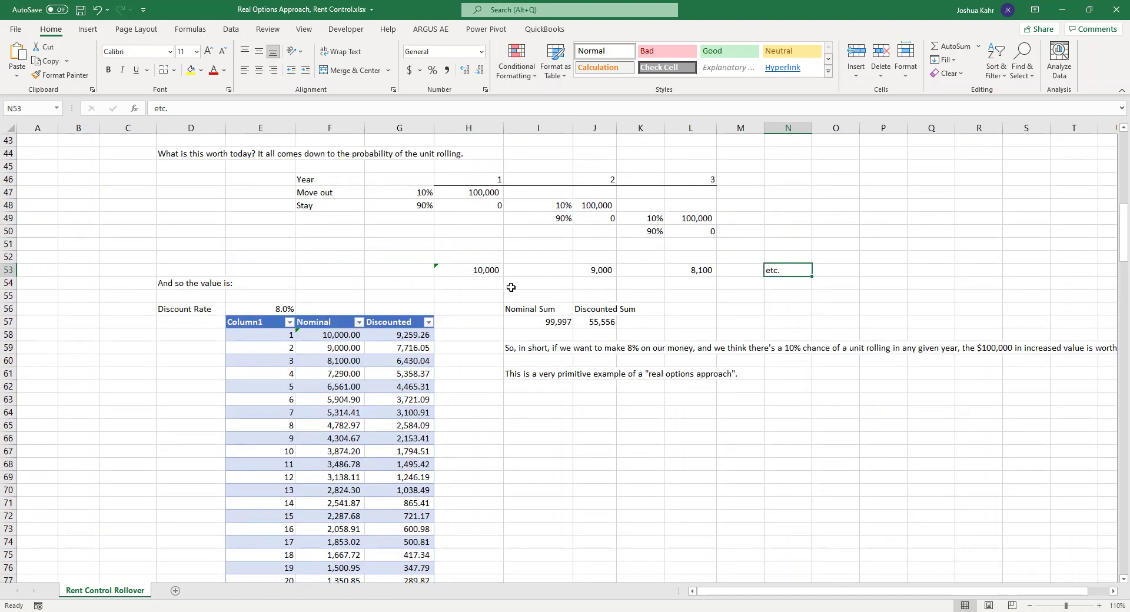
pyautogui.click(551, 353)
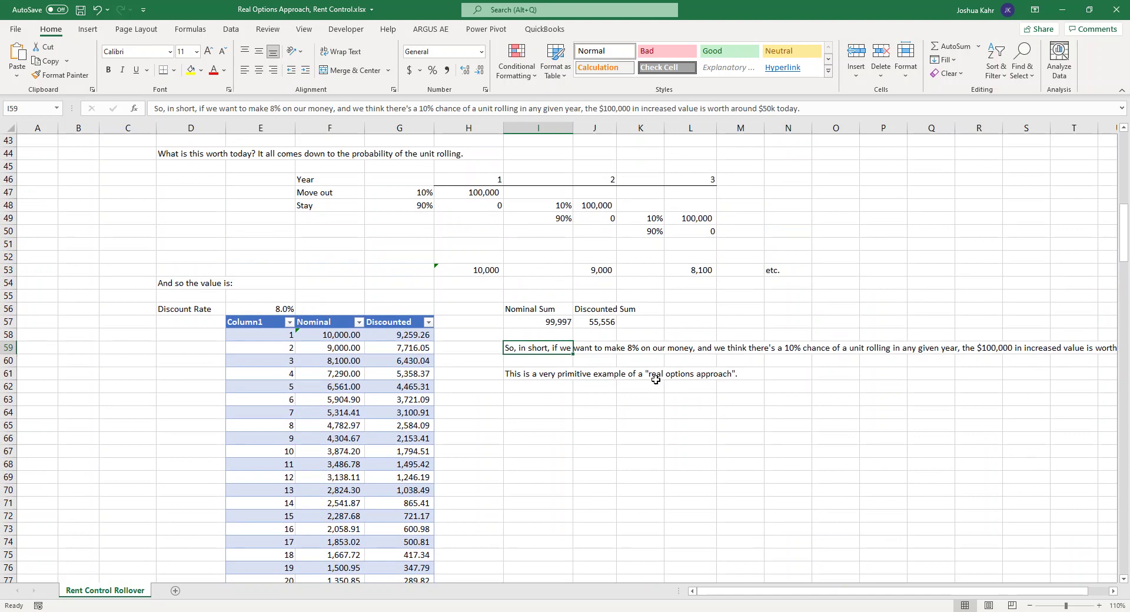
pyautogui.click(251, 307)
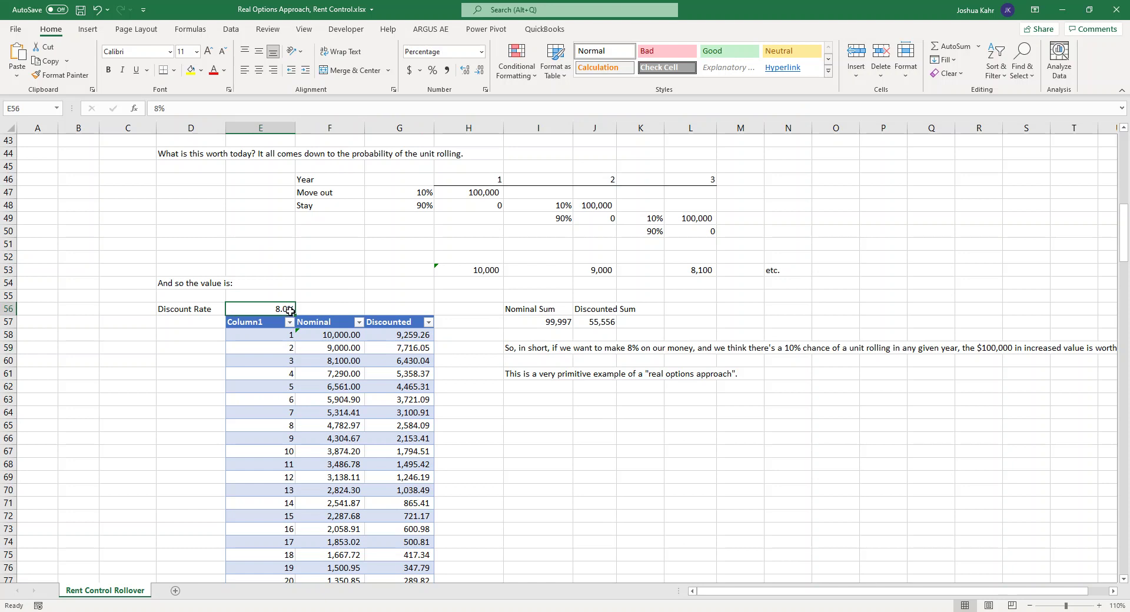
# Review the year 1 expected value formula and the year 3 branch of the probability tree.
pyautogui.click(488, 272)
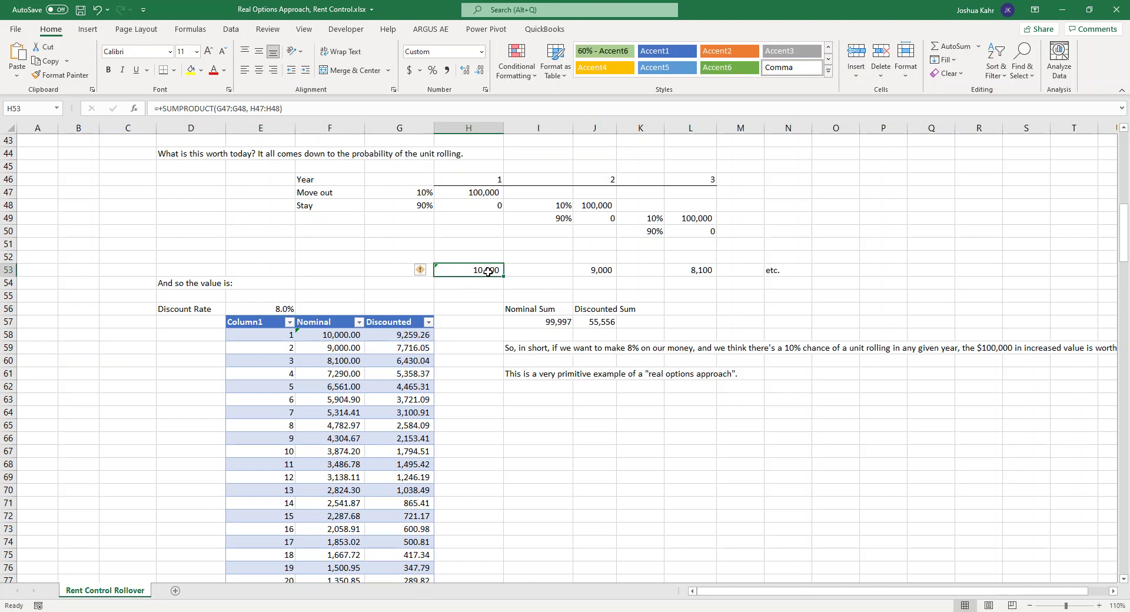
pyautogui.moveTo(559, 204); pyautogui.dragTo(706, 232)
pyautogui.click(658, 218)
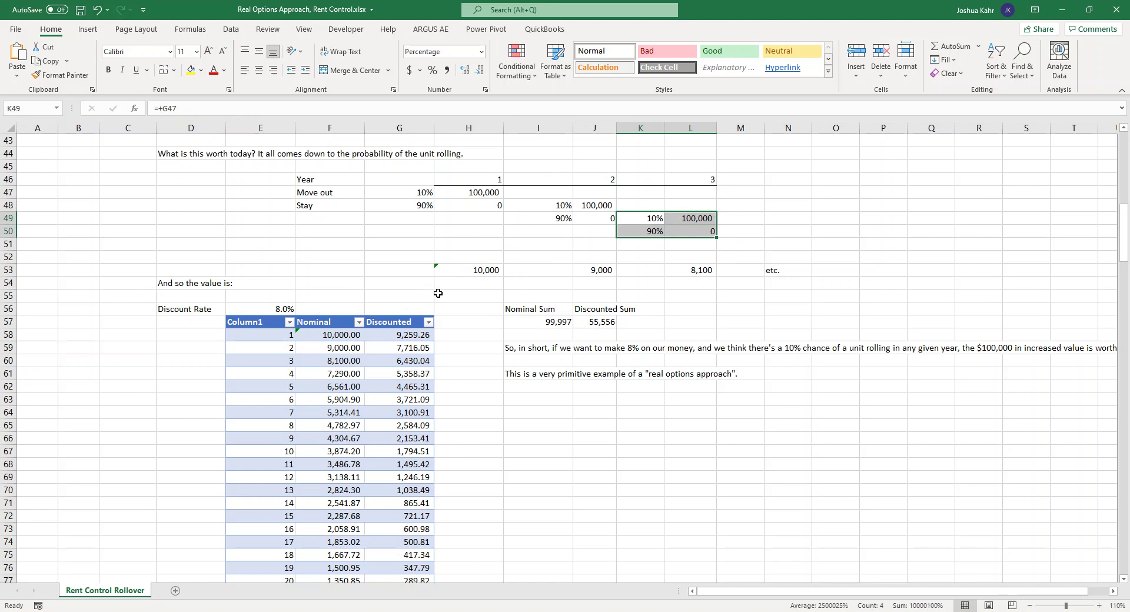
# Inspect the Nominal column formulas for years 1 to 4 and the probability tree cells they reference.
pyautogui.click(312, 335)
pyautogui.press('F2')
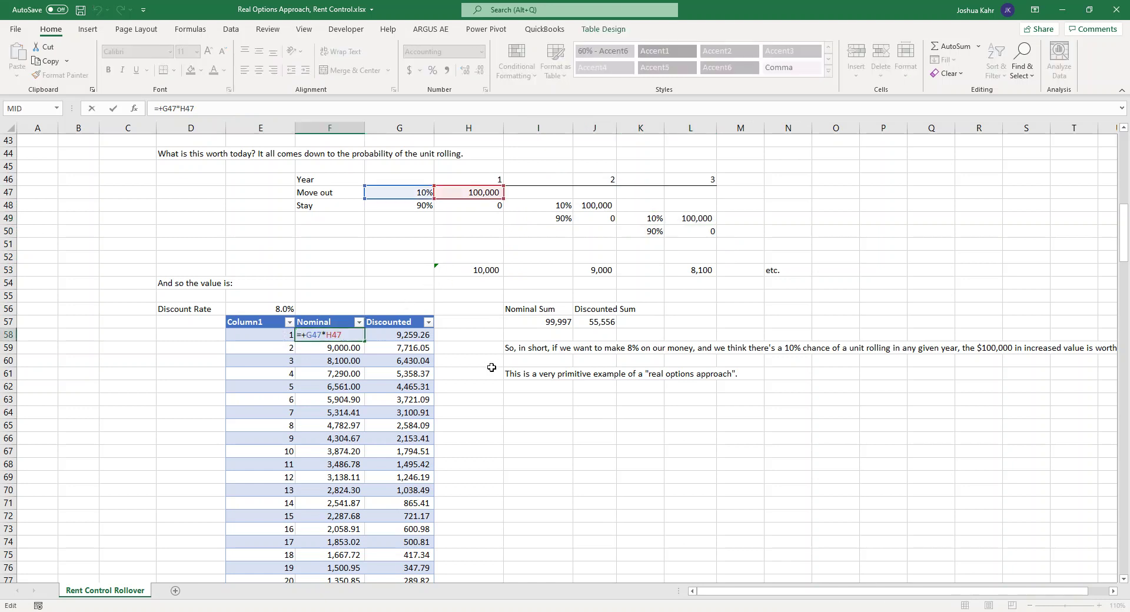
pyautogui.press('Return')
pyautogui.press('F2')
pyautogui.press('Return')
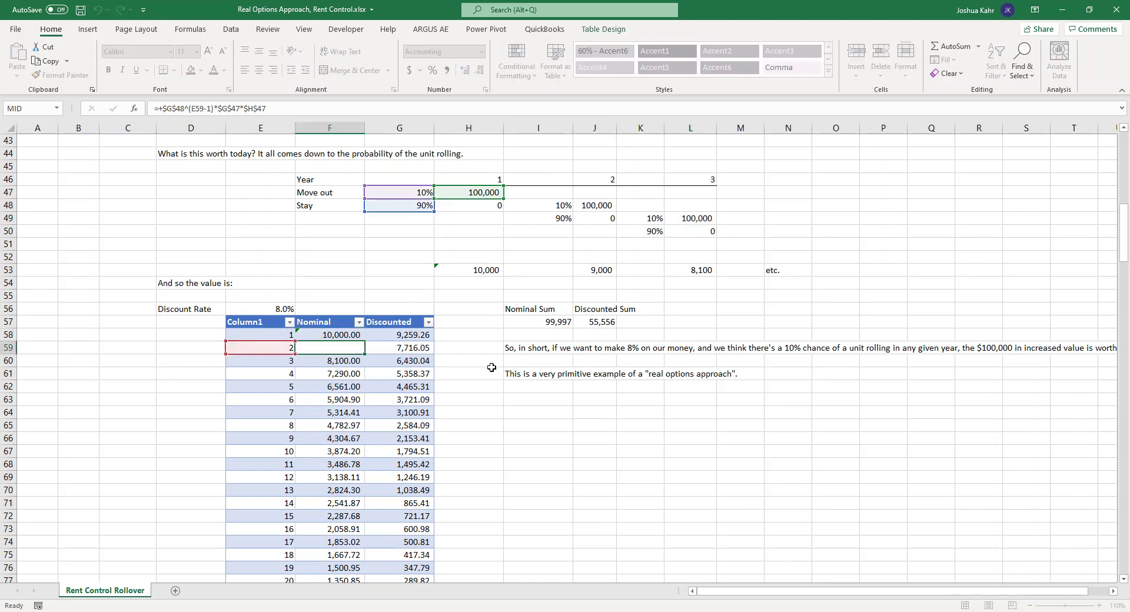
pyautogui.press('F2')
pyautogui.press('Return')
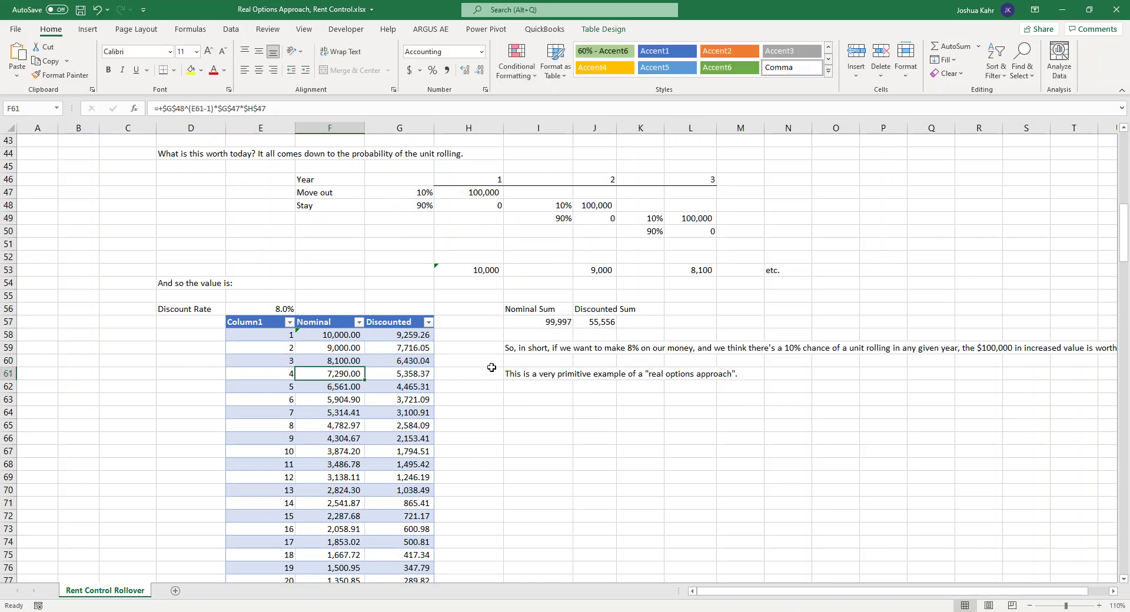
pyautogui.press('F2')
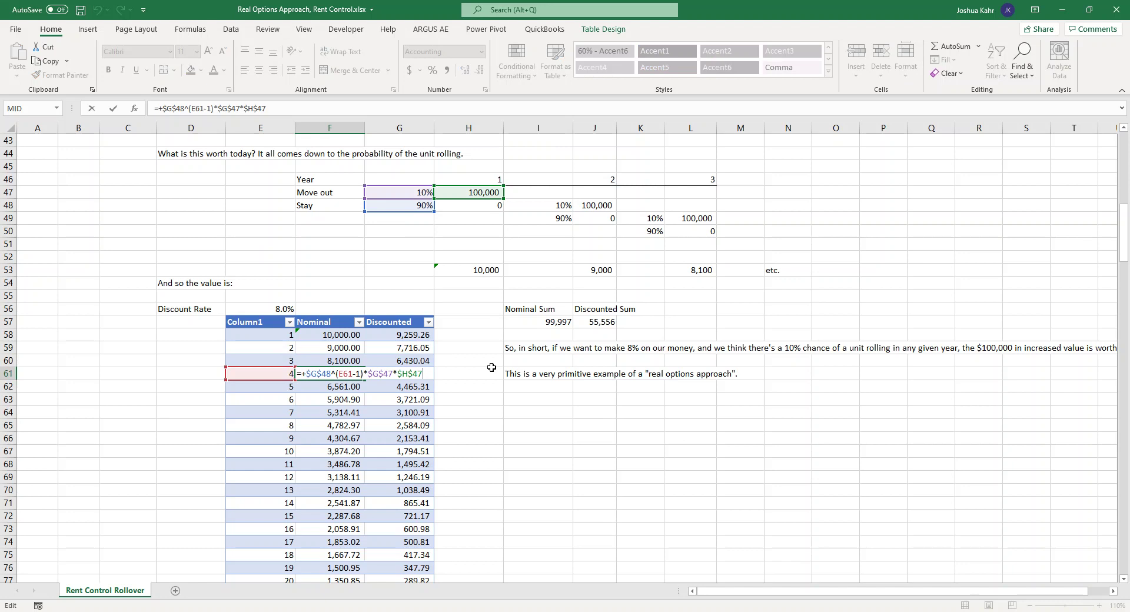
pyautogui.press('Escape')
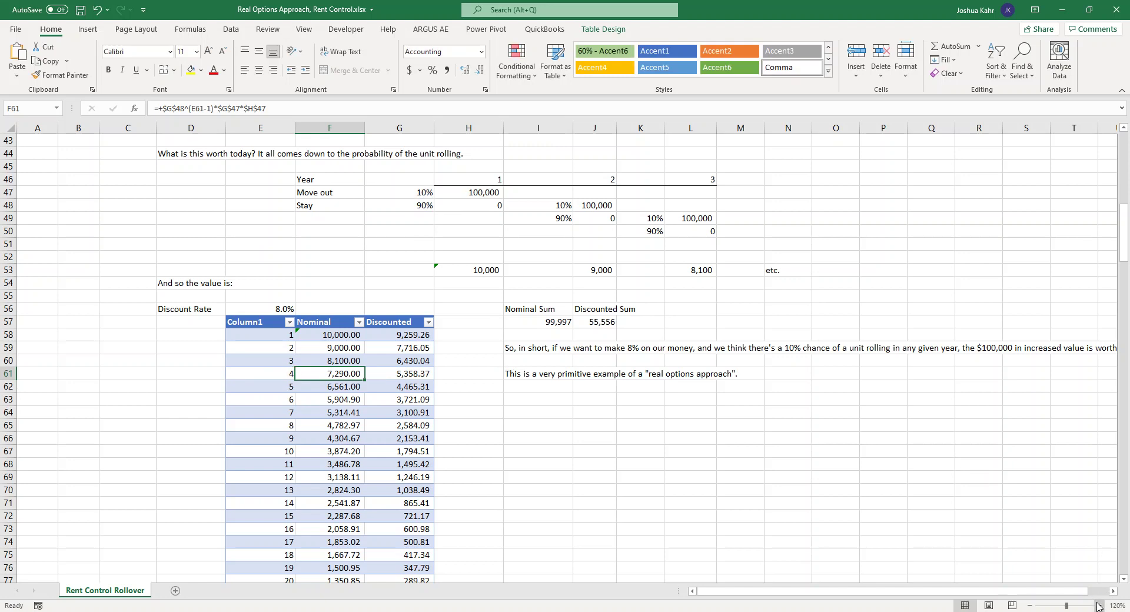
# Examine each term of the year 4 nominal formula: stay probability, year exponent, move-out probability and value increase.
pyautogui.click(1098, 606)
pyautogui.press('F2')
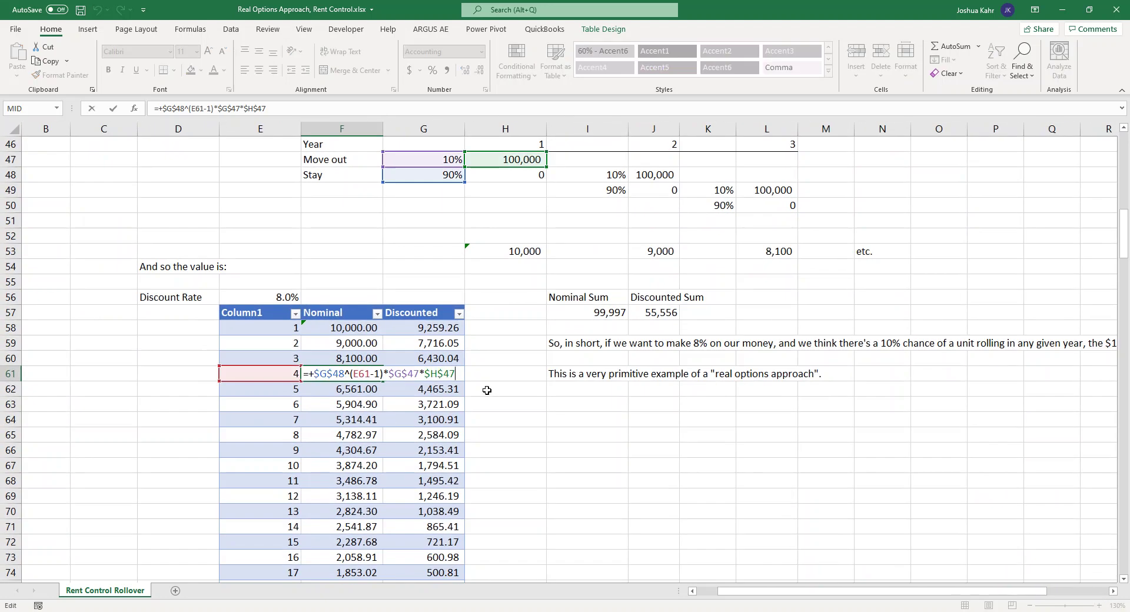
pyautogui.doubleClick(329, 374)
pyautogui.doubleClick(361, 375)
pyautogui.doubleClick(407, 373)
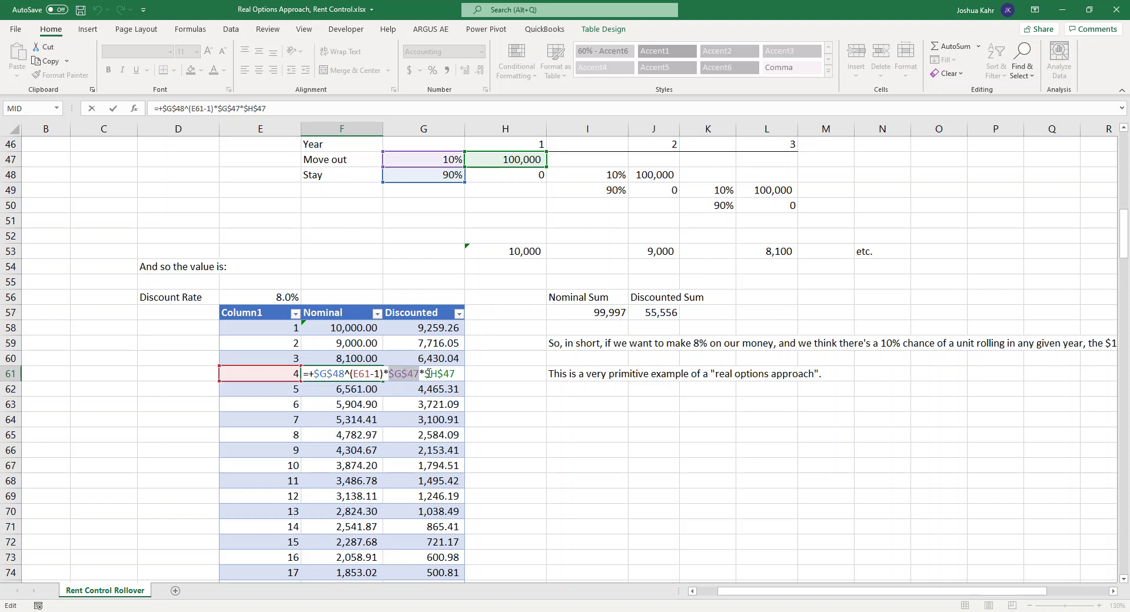
pyautogui.doubleClick(433, 374)
pyautogui.click(419, 377)
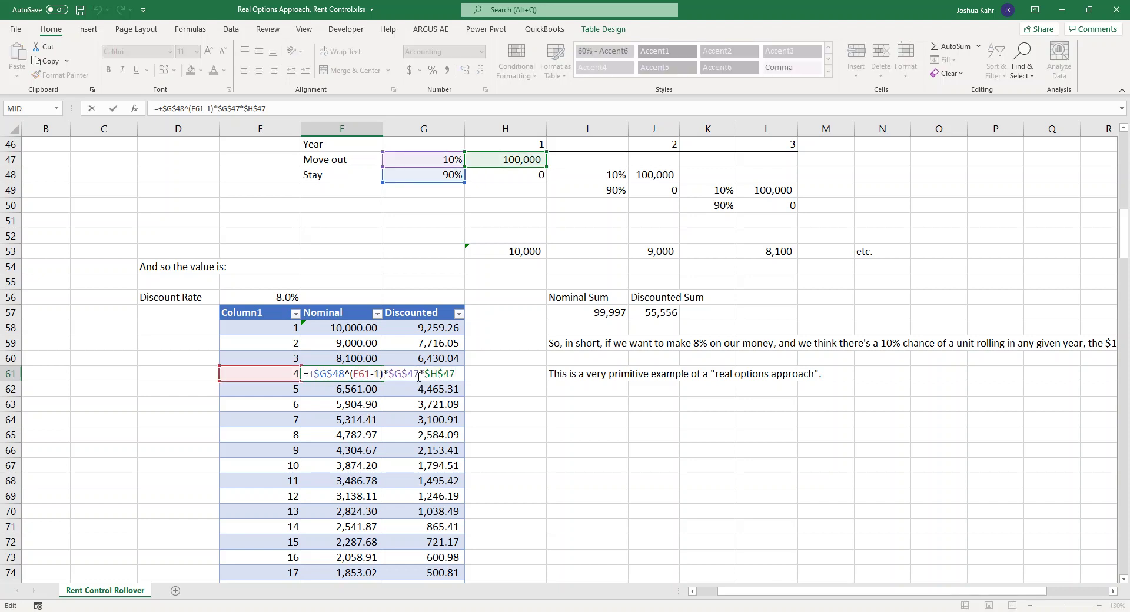
pyautogui.press('Escape')
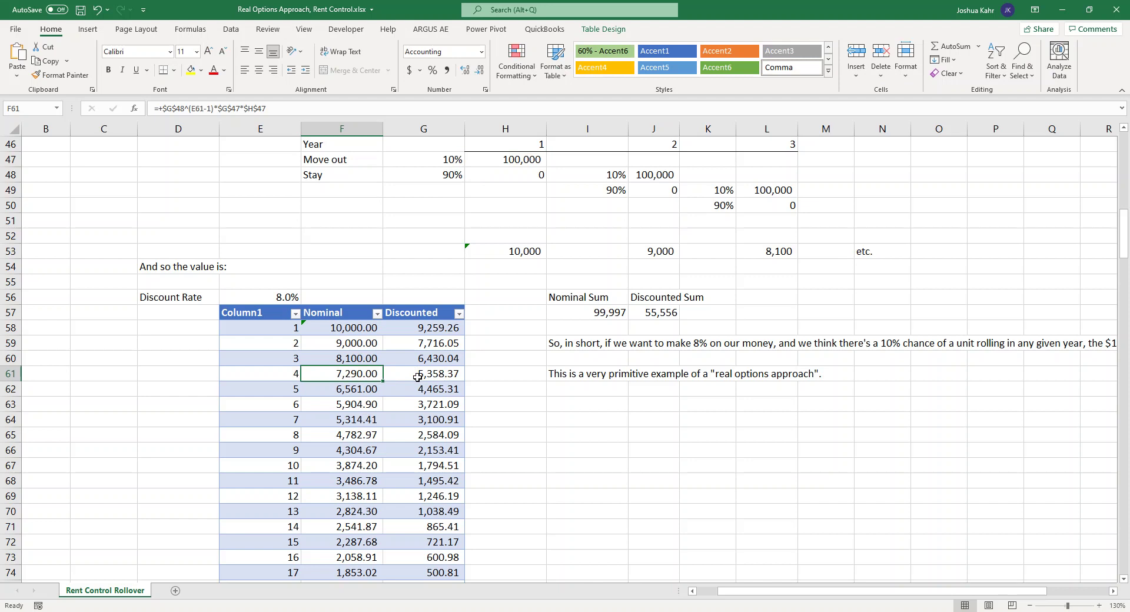
# Inspect the year 4 and year 1 discounted value formulas, along with the year 1 nominal formula.
pyautogui.doubleClick(417, 377)
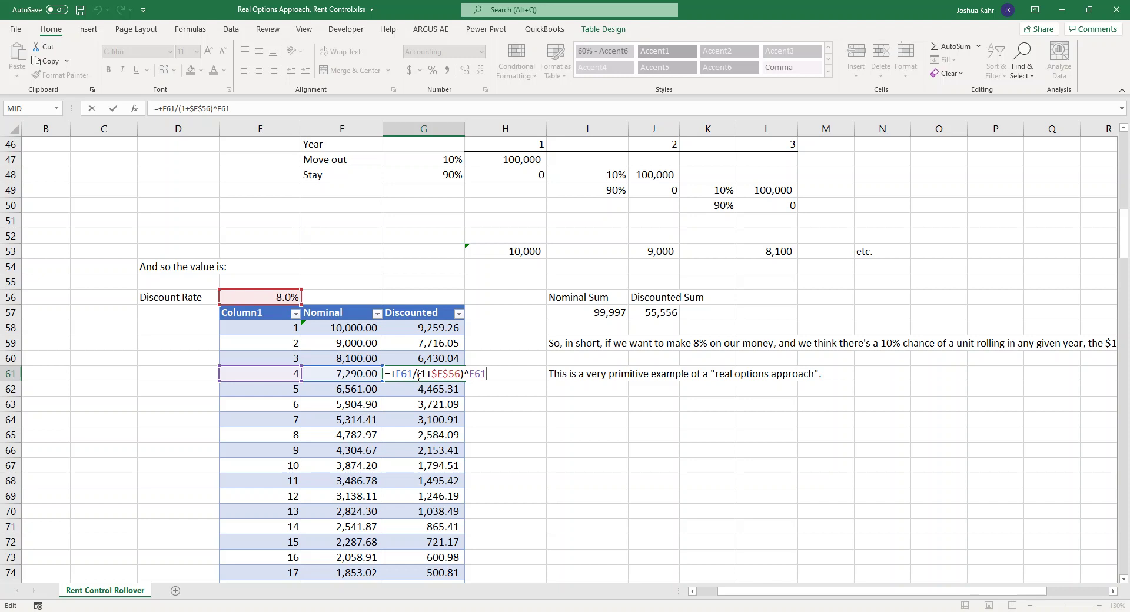
pyautogui.press('Escape')
pyautogui.press('Up')
pyautogui.press('Up')
pyautogui.press('Up')
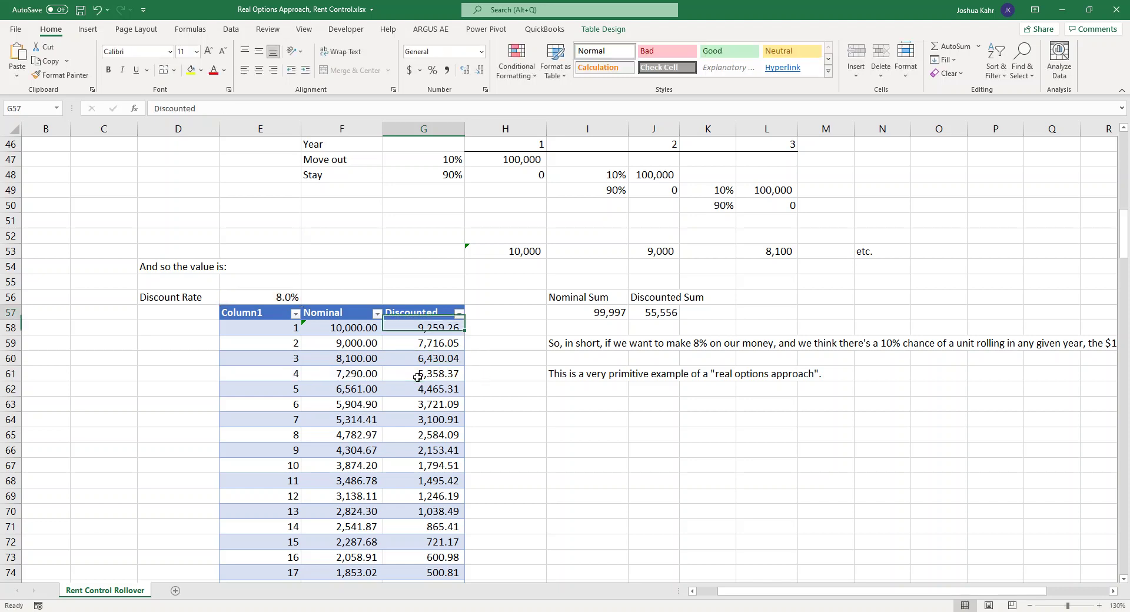
pyautogui.press('Left')
pyautogui.press('F2')
pyautogui.press('Escape')
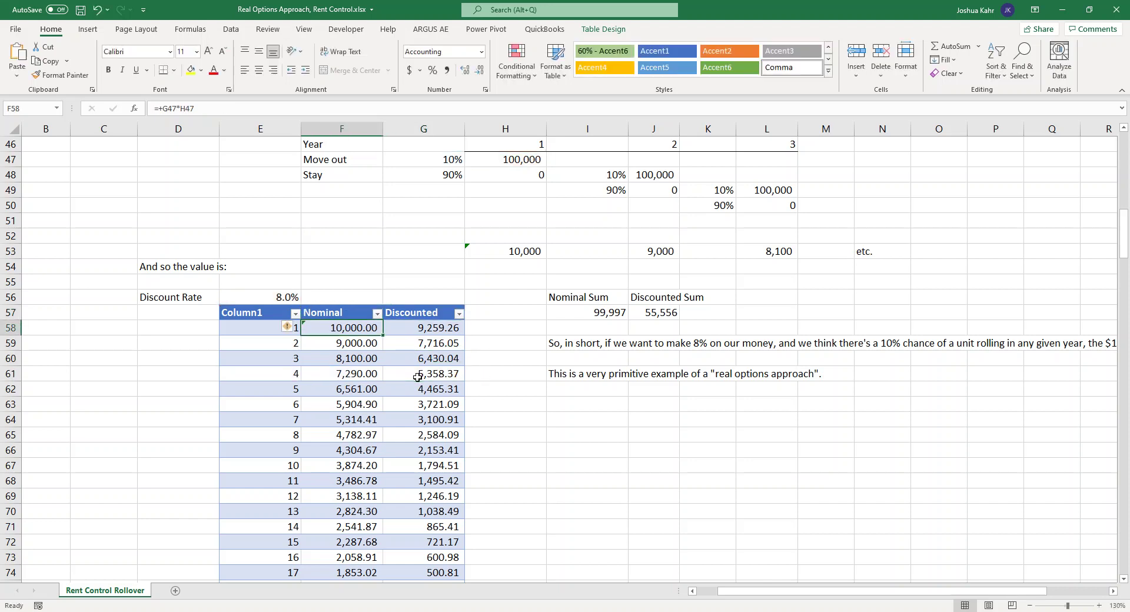
pyautogui.press('Right')
pyautogui.press('F2')
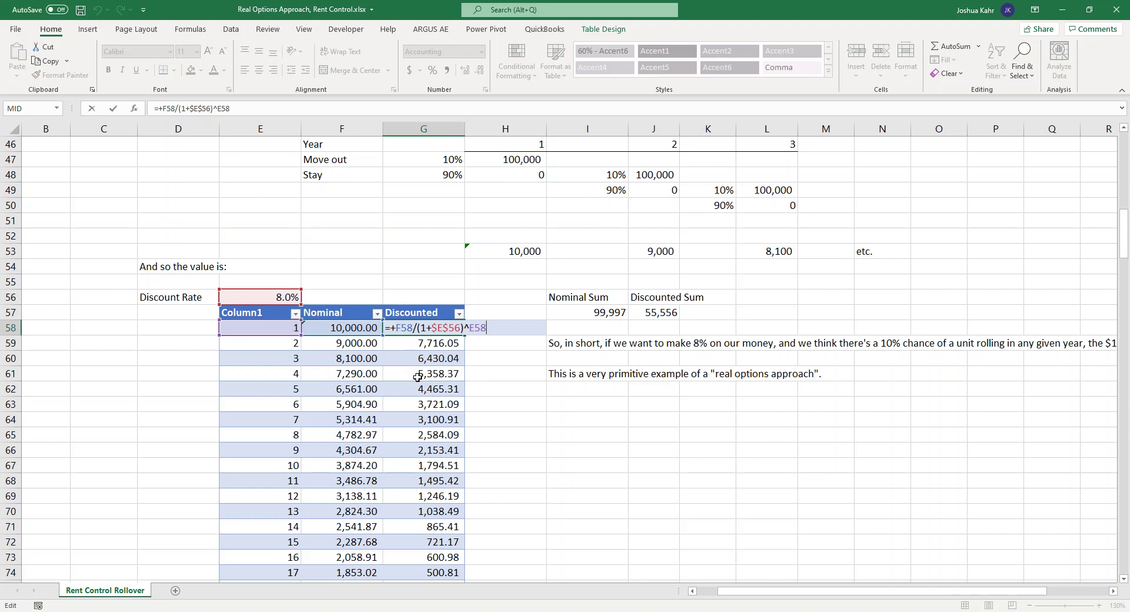
pyautogui.press('Escape')
# Compare the nominal and discounted values over the first eight years, and check the Nominal Sum and Discounted Sum formulas.
pyautogui.press('Down')
pyautogui.press('Down')
pyautogui.press('Down')
pyautogui.press('Down')
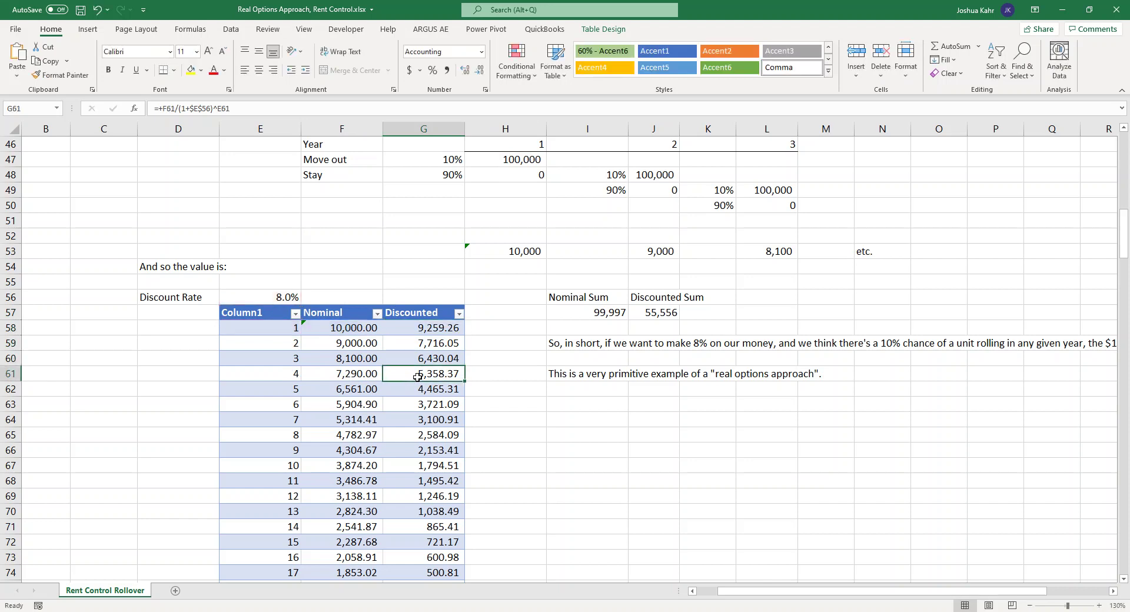
pyautogui.press('Left')
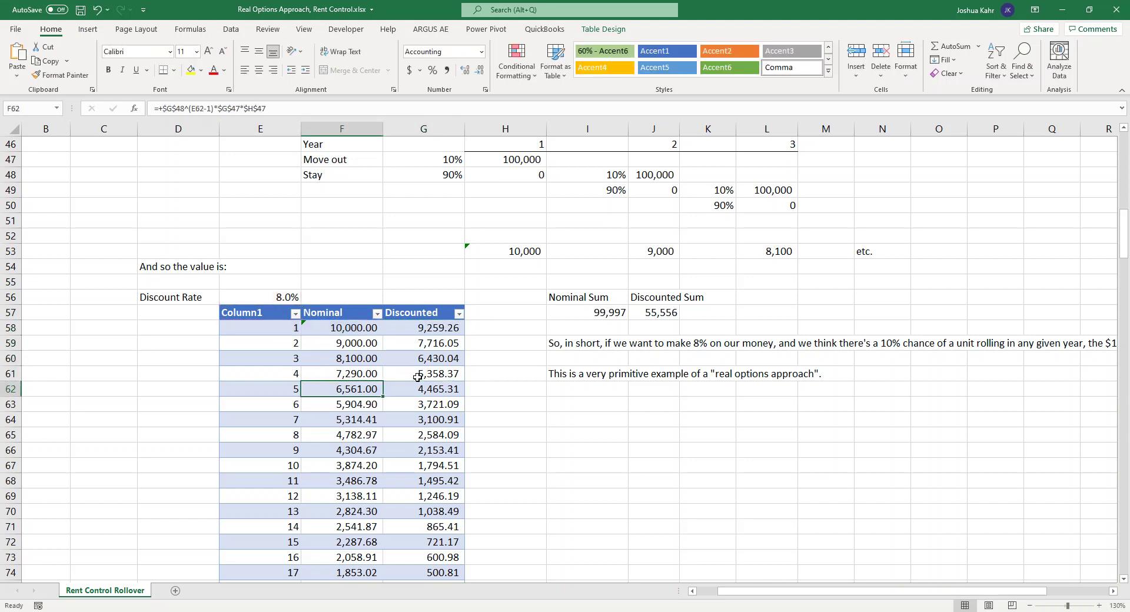
pyautogui.press('Right')
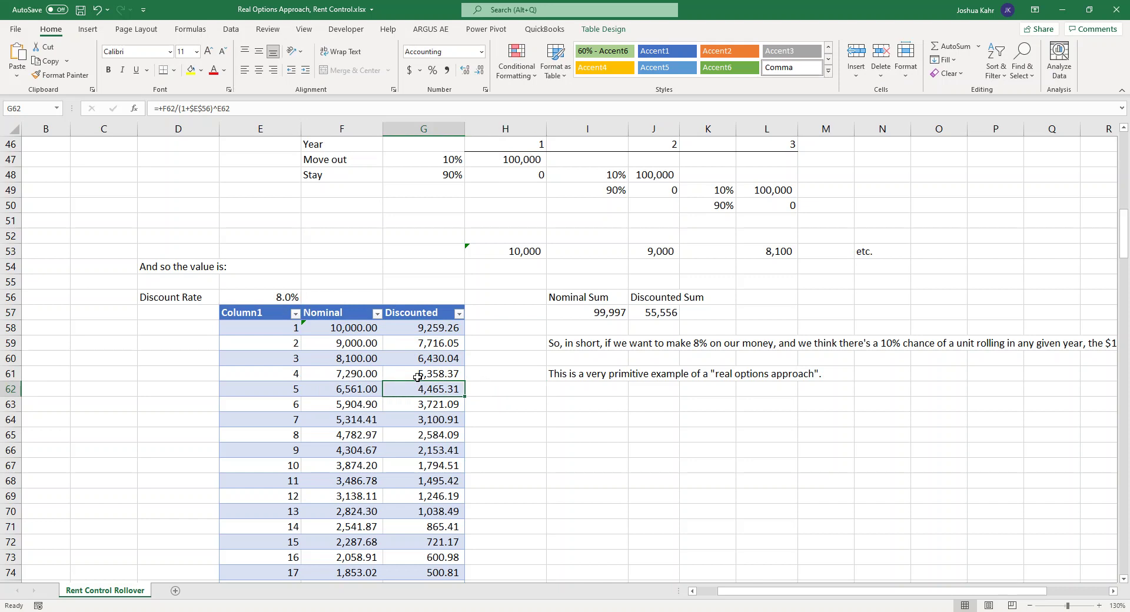
pyautogui.moveTo(365, 342); pyautogui.dragTo(363, 434)
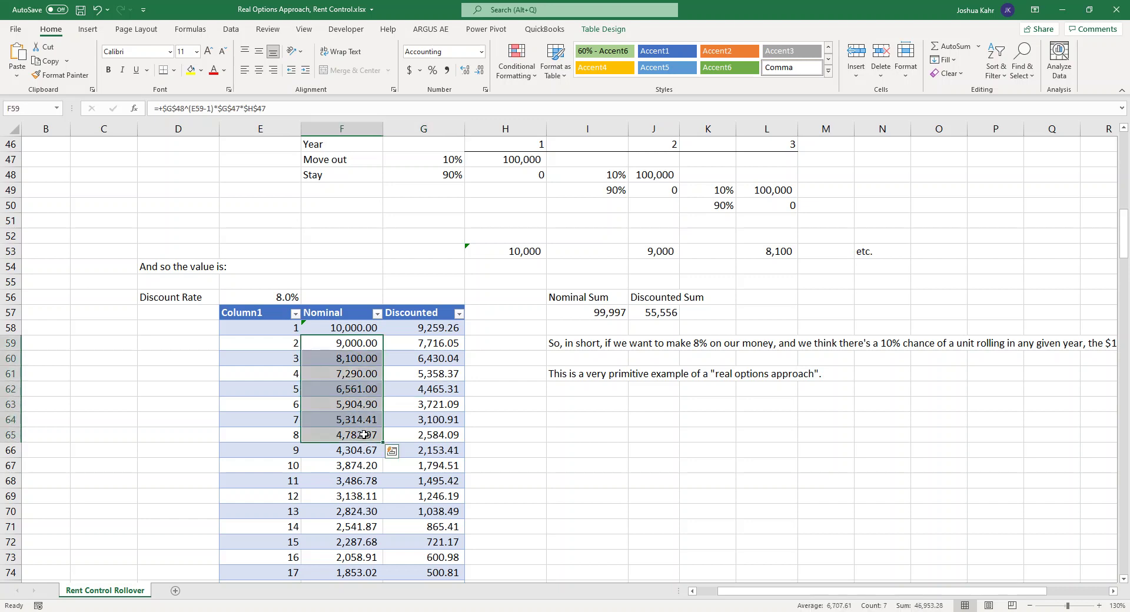
pyautogui.moveTo(419, 334); pyautogui.dragTo(428, 433)
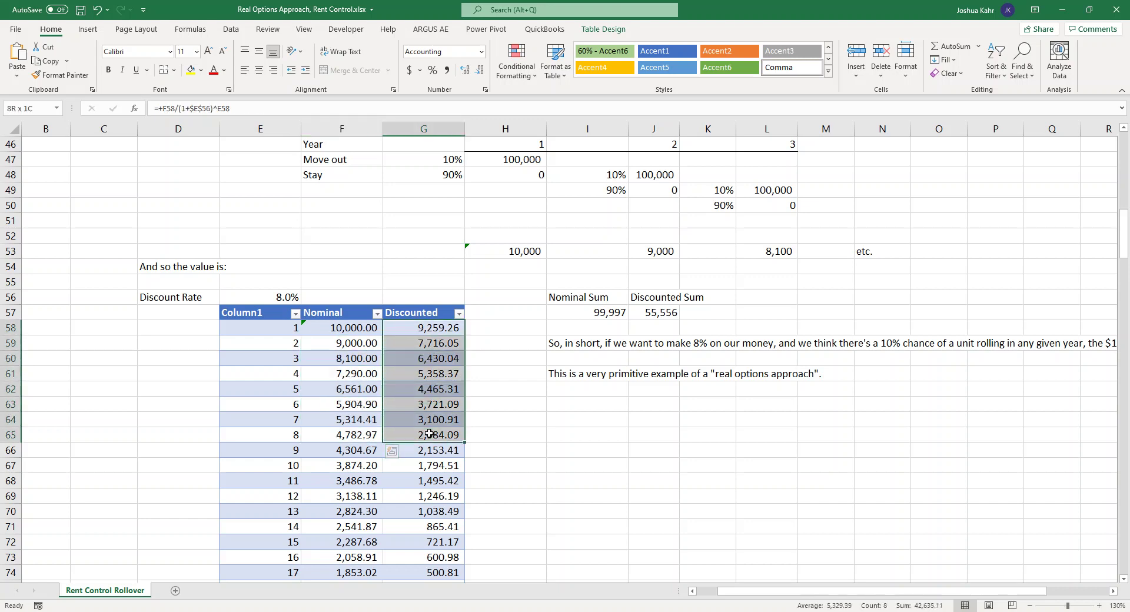
pyautogui.click(572, 308)
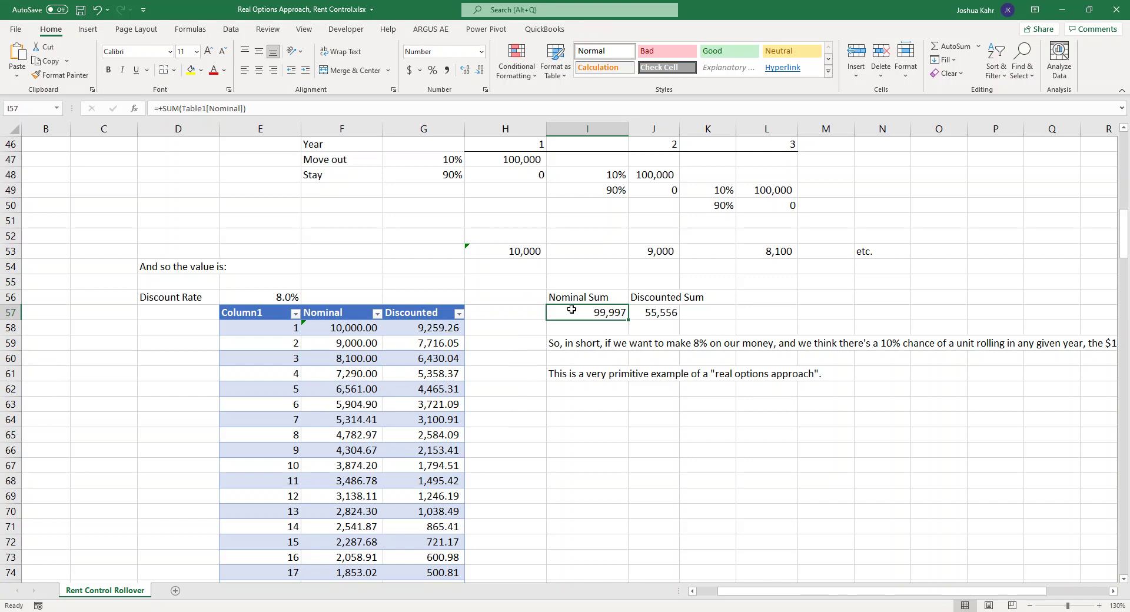
pyautogui.click(654, 312)
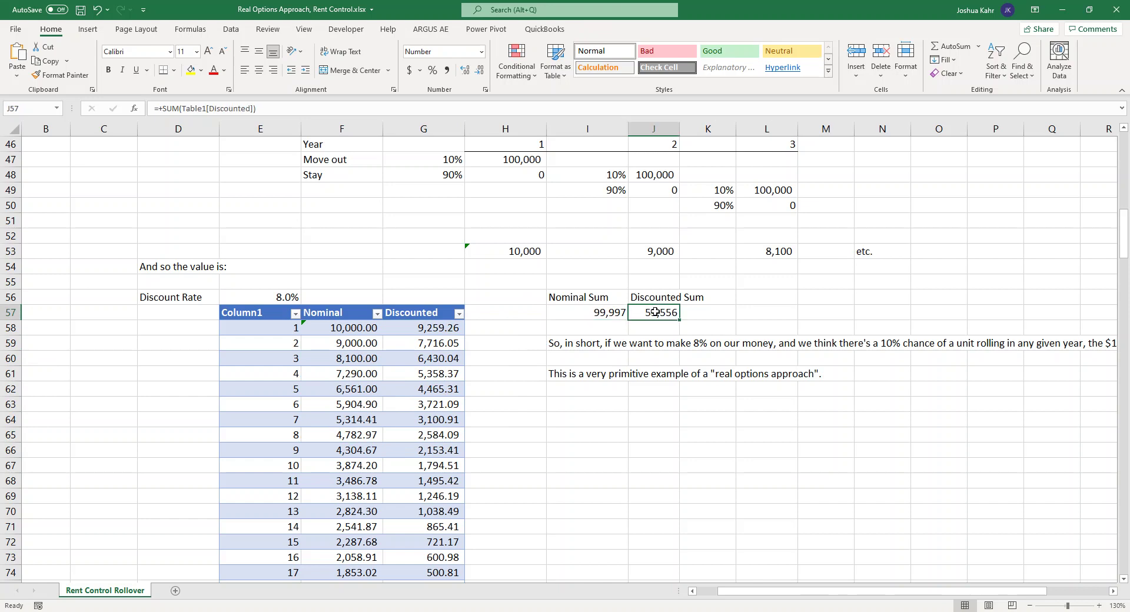
# Read the full written conclusion beside the value table and the "real options approach" note below it.
pyautogui.press('Right')
pyautogui.press('Right')
pyautogui.press('Right')
pyautogui.press('Right')
pyautogui.press('Right')
pyautogui.press('Right')
pyautogui.press('Right')
pyautogui.press('Right')
pyautogui.press('Right')
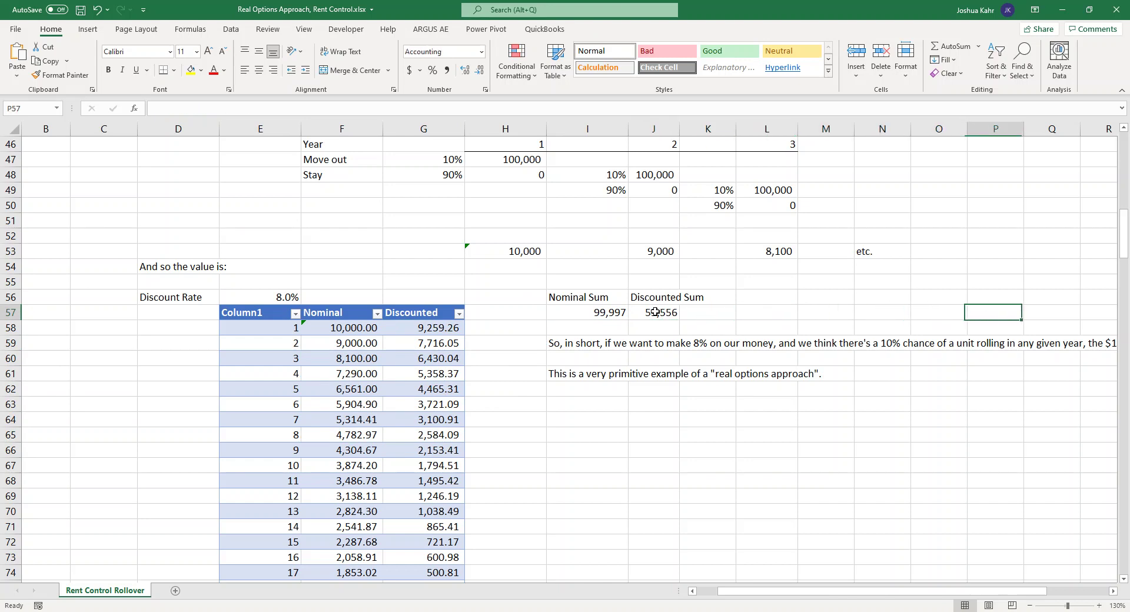
pyautogui.press('Right')
pyautogui.press('Right')
pyautogui.press('Right')
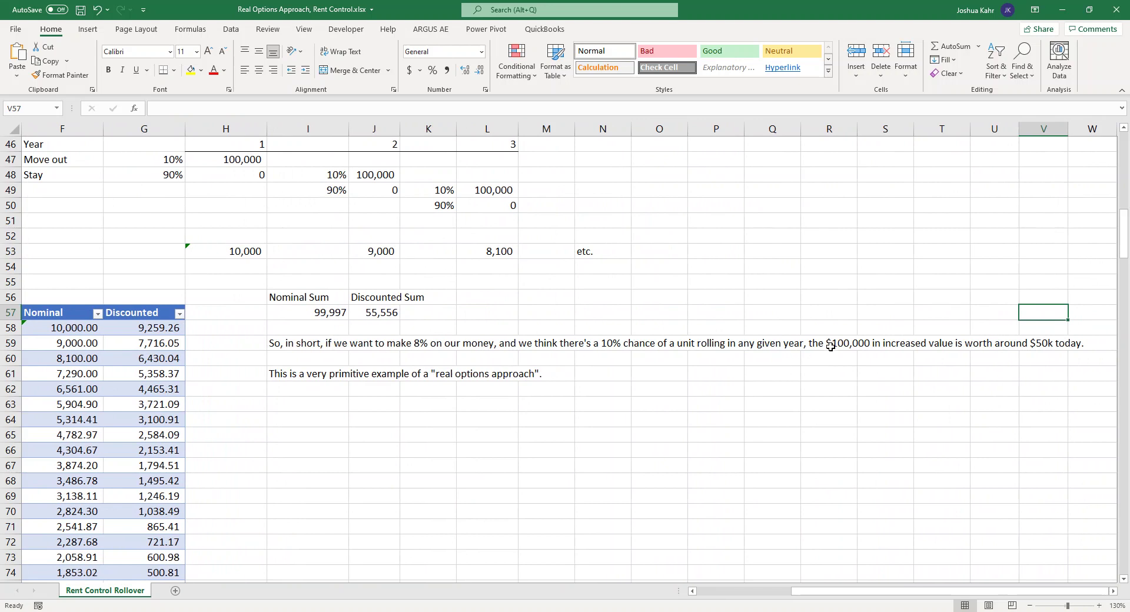
pyautogui.moveTo(830, 313); pyautogui.dragTo(1037, 371)
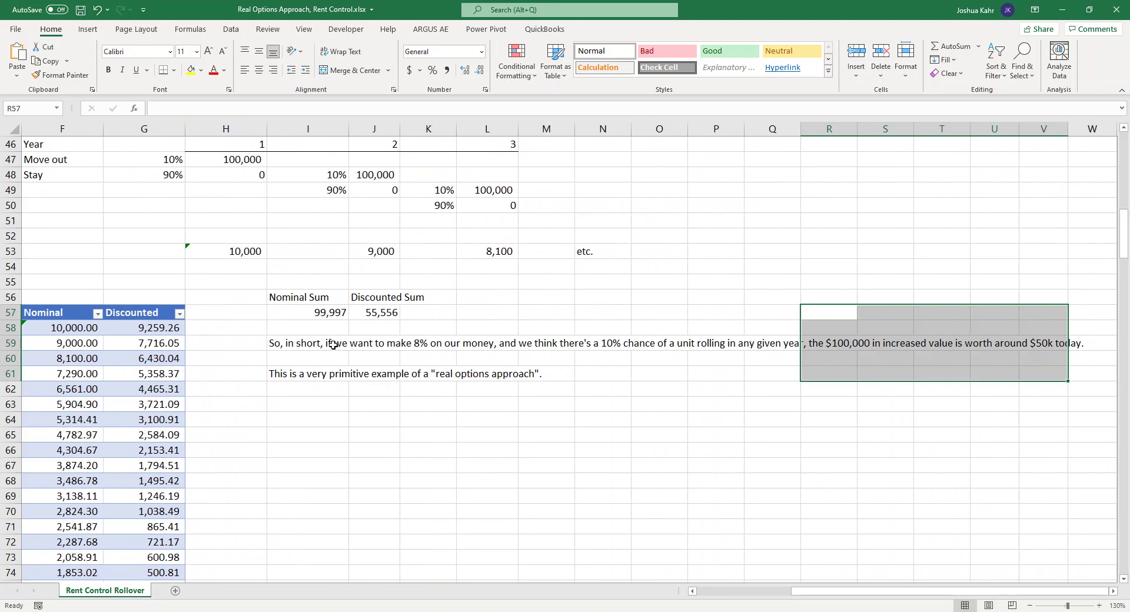
pyautogui.click(312, 345)
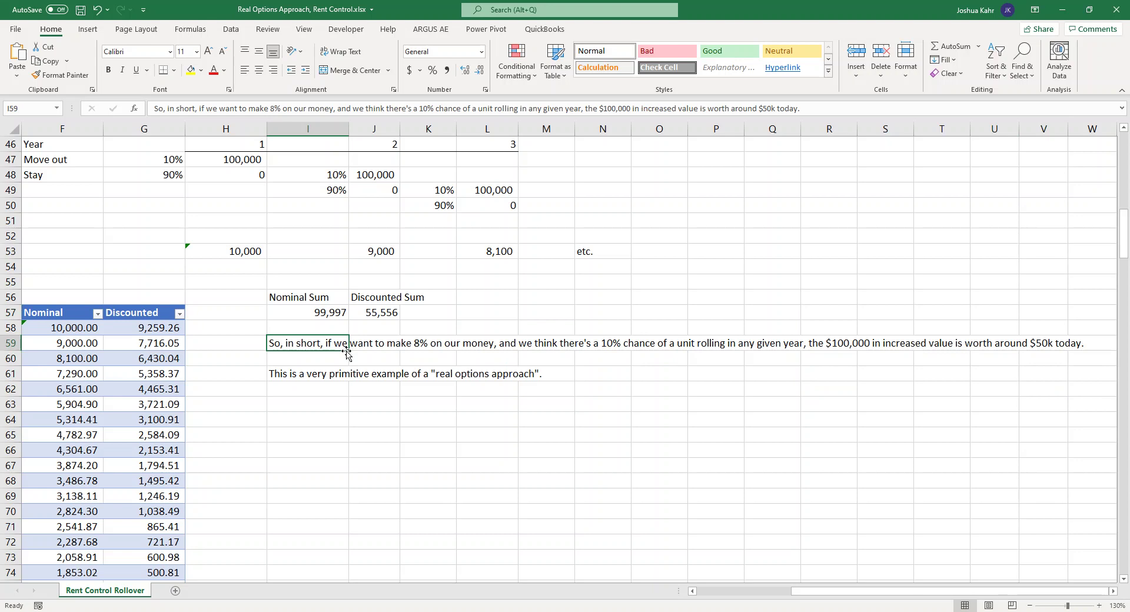
pyautogui.press('Down')
pyautogui.press('Down')
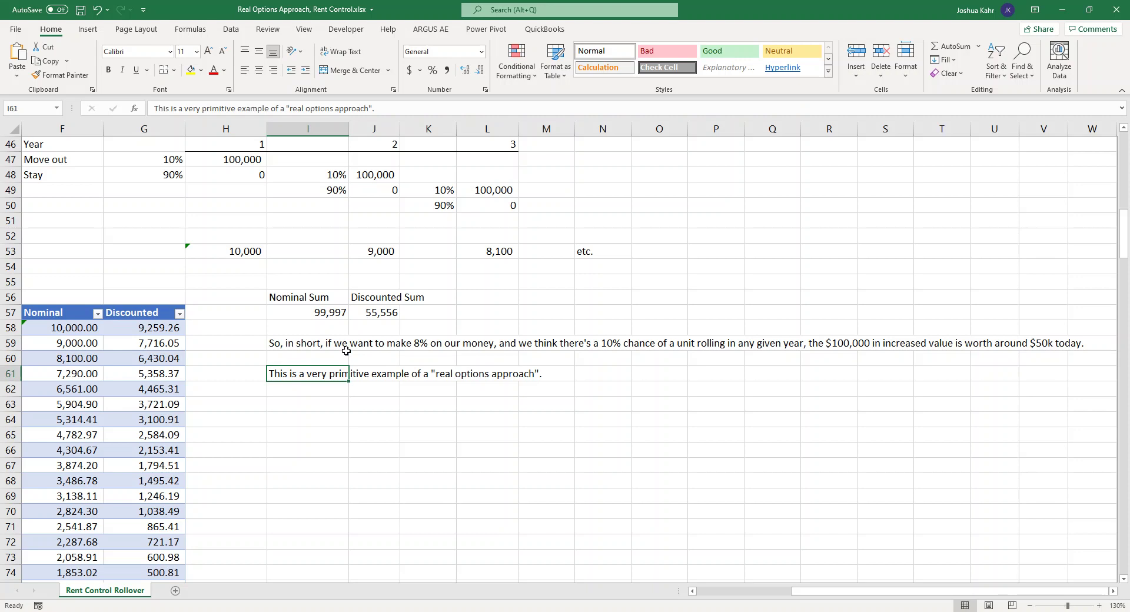
# Return to the start of the sheet to view the contact link and the rent rollover schedule.
pyautogui.press('Left')
pyautogui.press('Left')
pyautogui.press('Left')
pyautogui.press('Left')
pyautogui.press('Left')
pyautogui.press('Left')
pyautogui.press('Left')
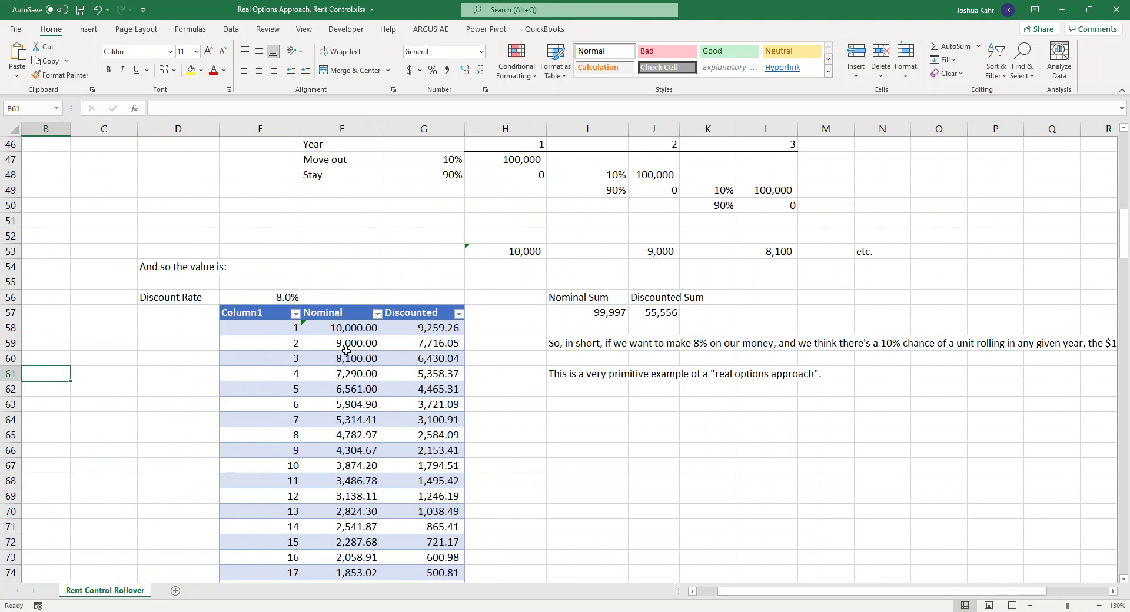
pyautogui.scroll(15, 347, 335)
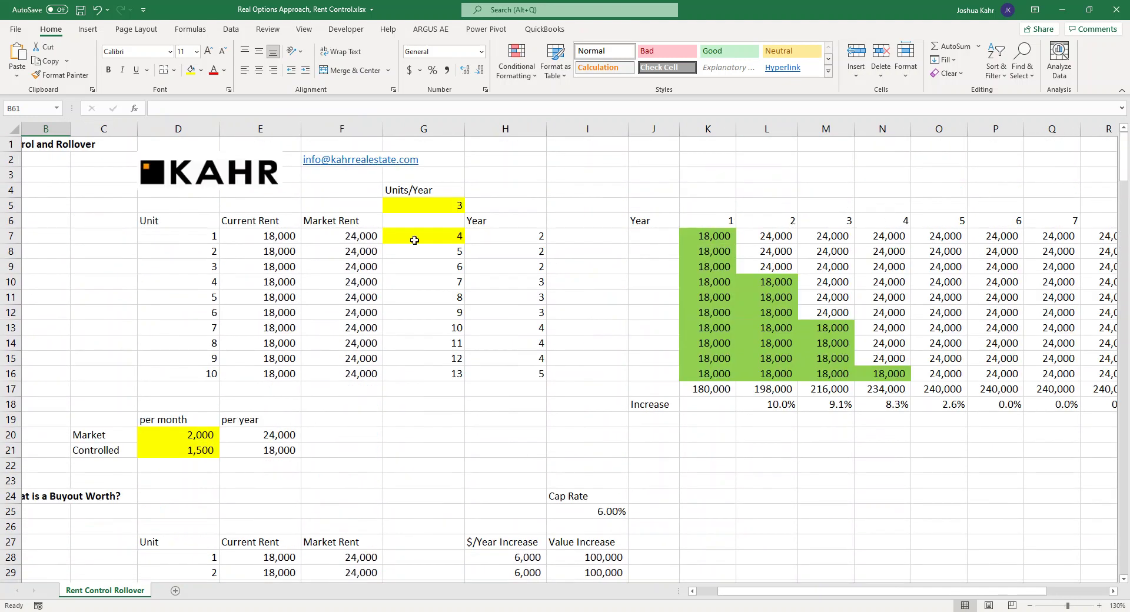
pyautogui.click(351, 177)
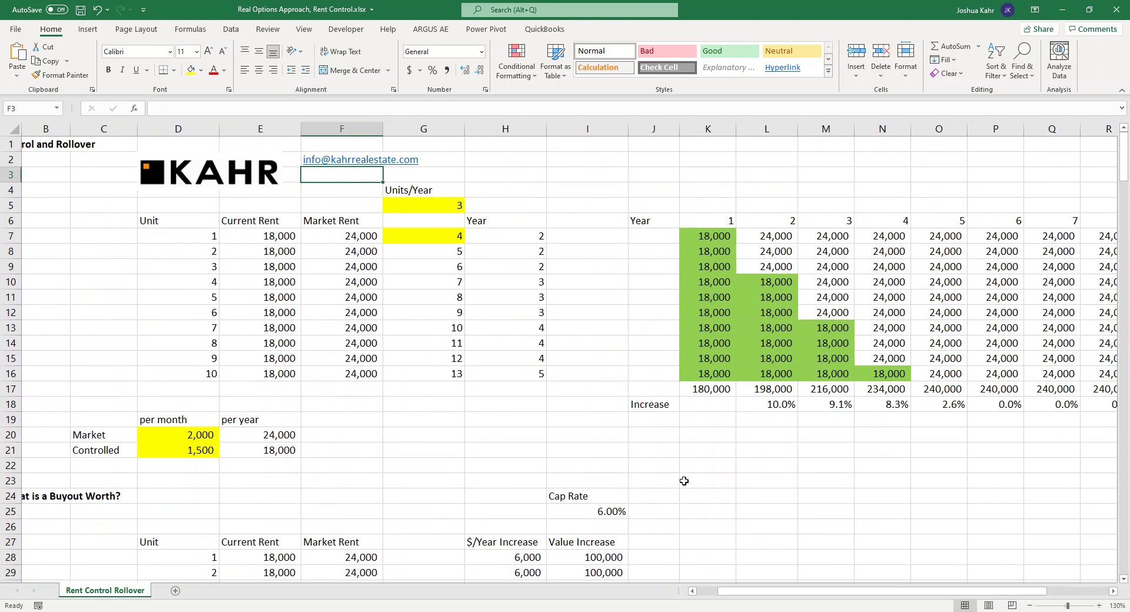